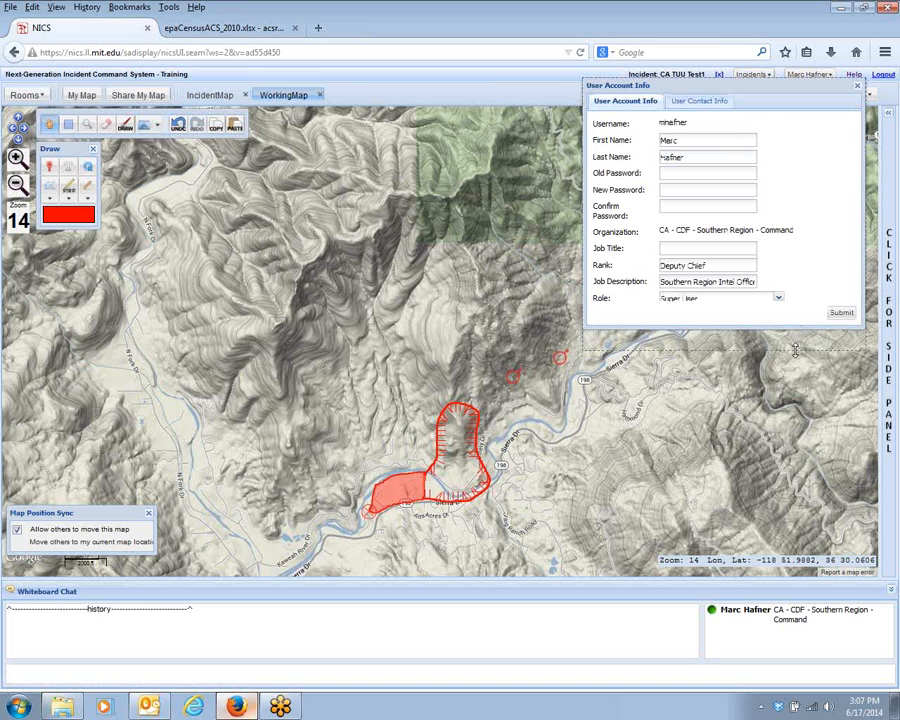
Review the available role options in the User Account Info window, leaving the role as it is, and close the window.
left_click_drag(802, 326, 802, 354)
left_click(779, 300)
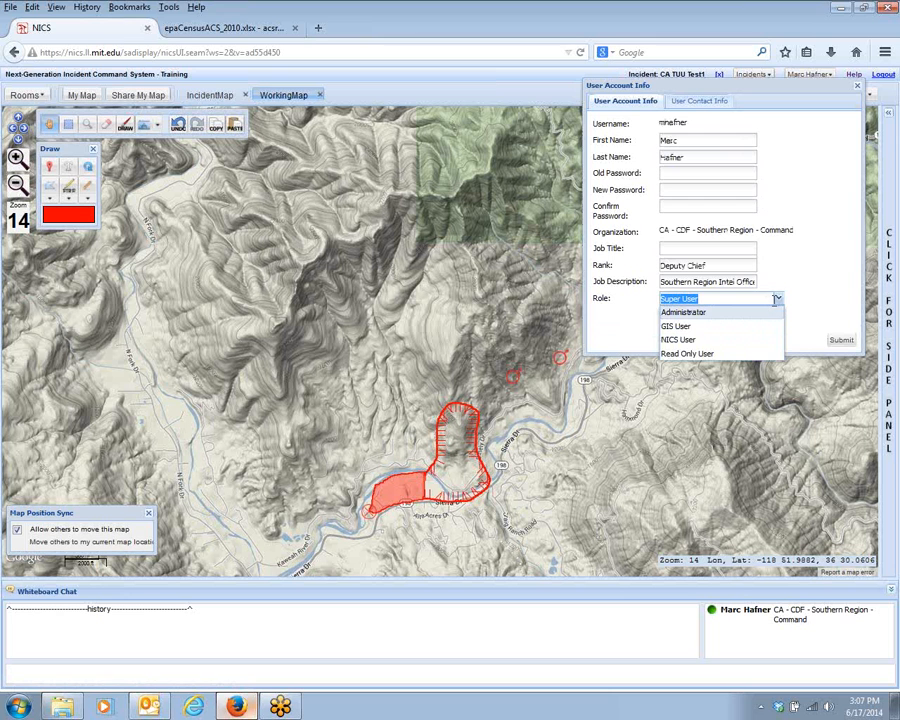
left_click(802, 293)
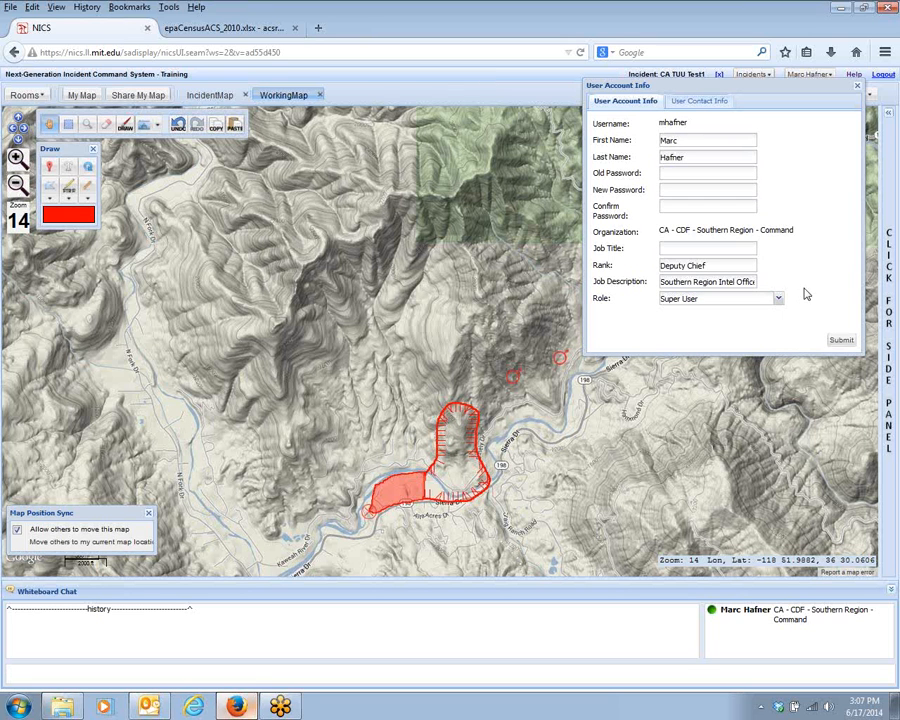
left_click(860, 88)
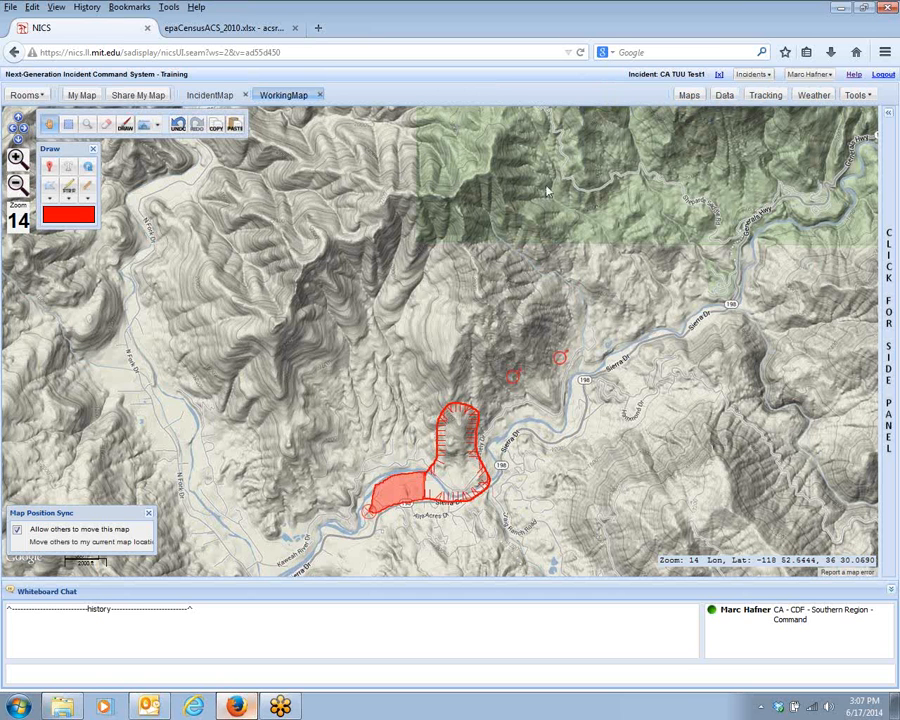
Open the data layer import and review the WMTS, KMZ, KML and GPX upload forms, ending on the SHAPE type.
left_click(724, 95)
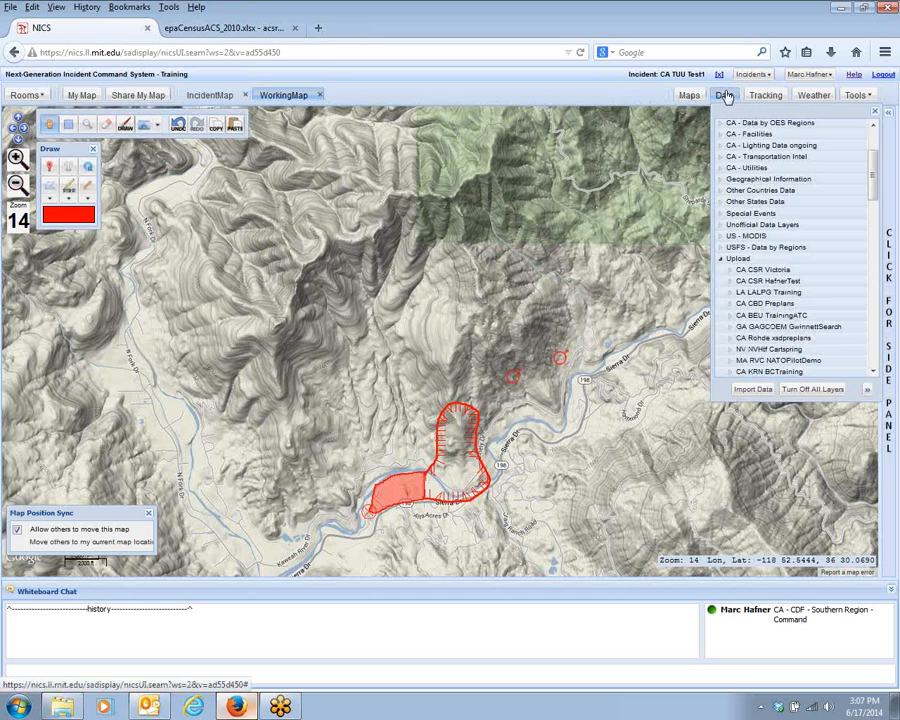
left_click(753, 390)
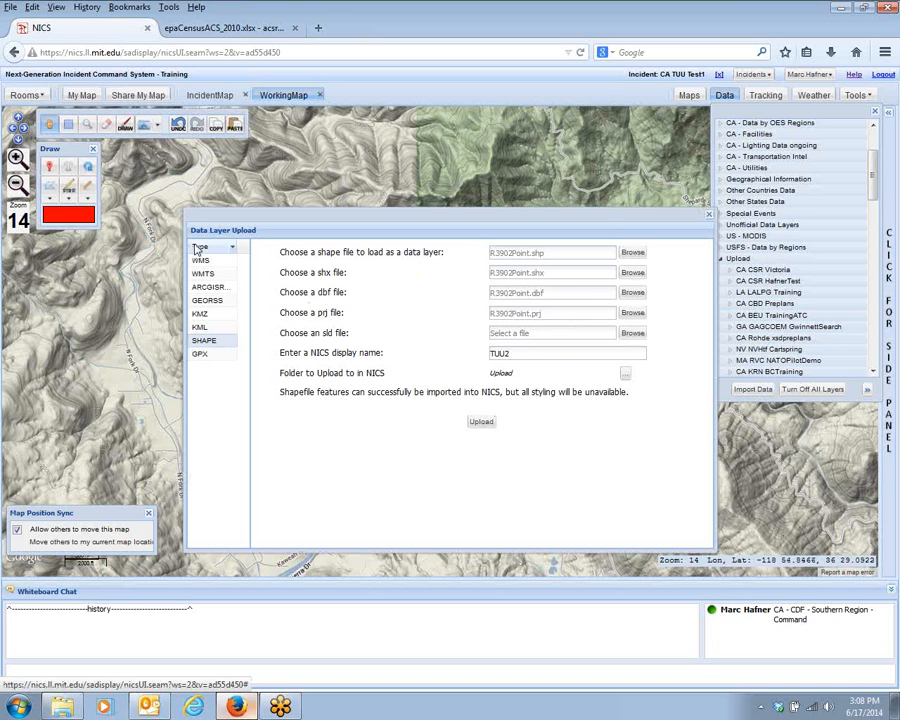
left_click(203, 275)
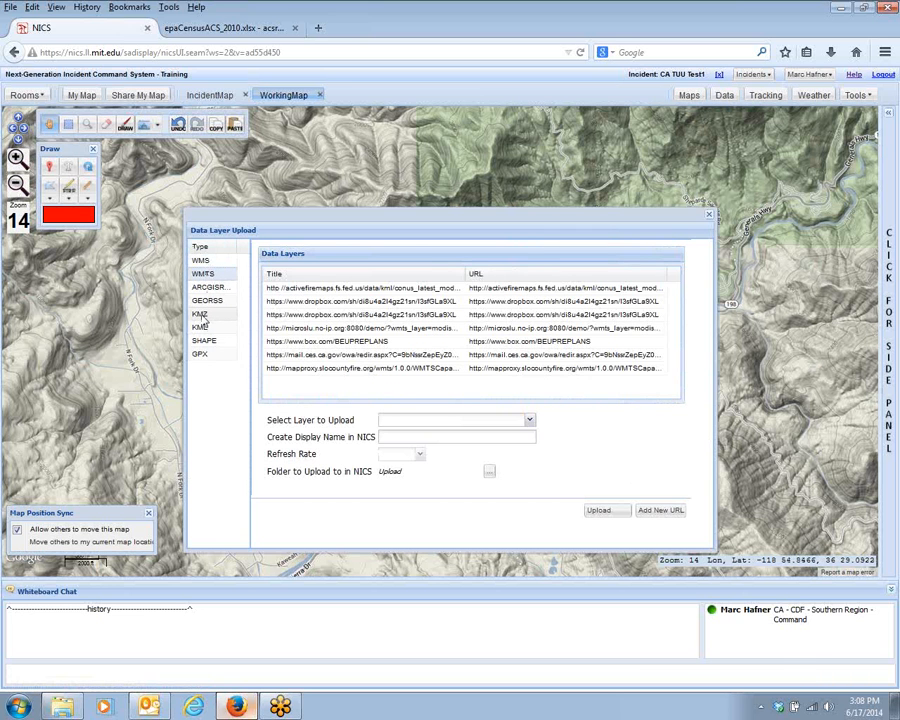
left_click(201, 315)
left_click(201, 329)
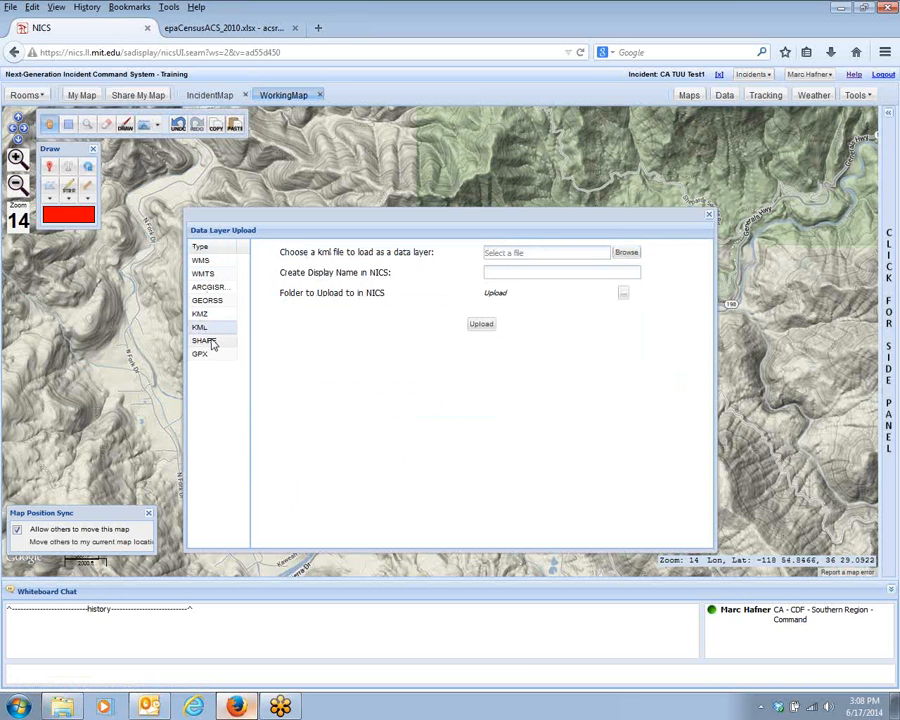
left_click(211, 343)
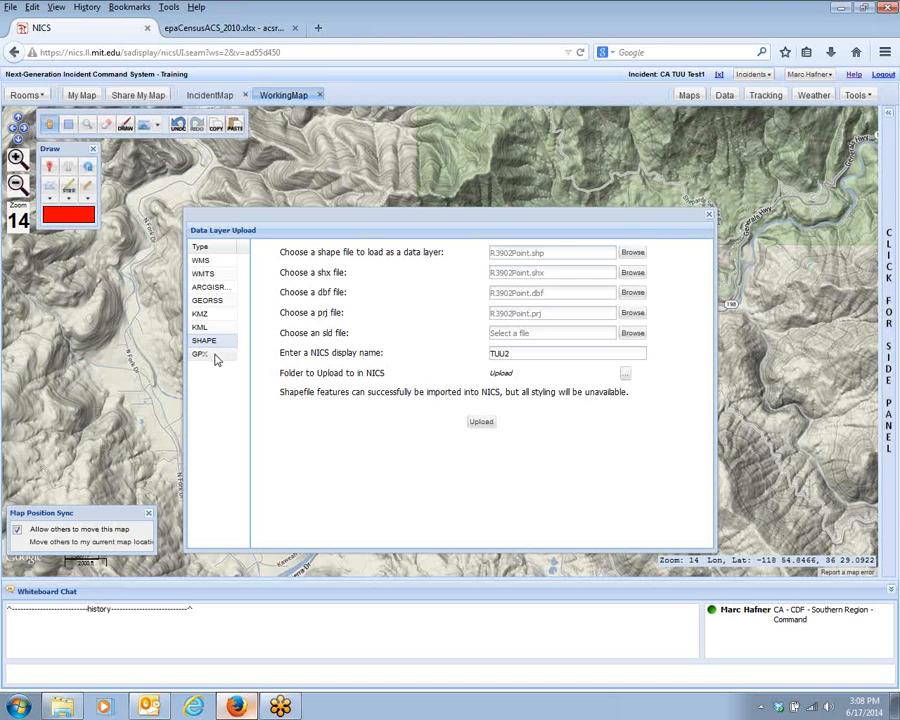
left_click(205, 357)
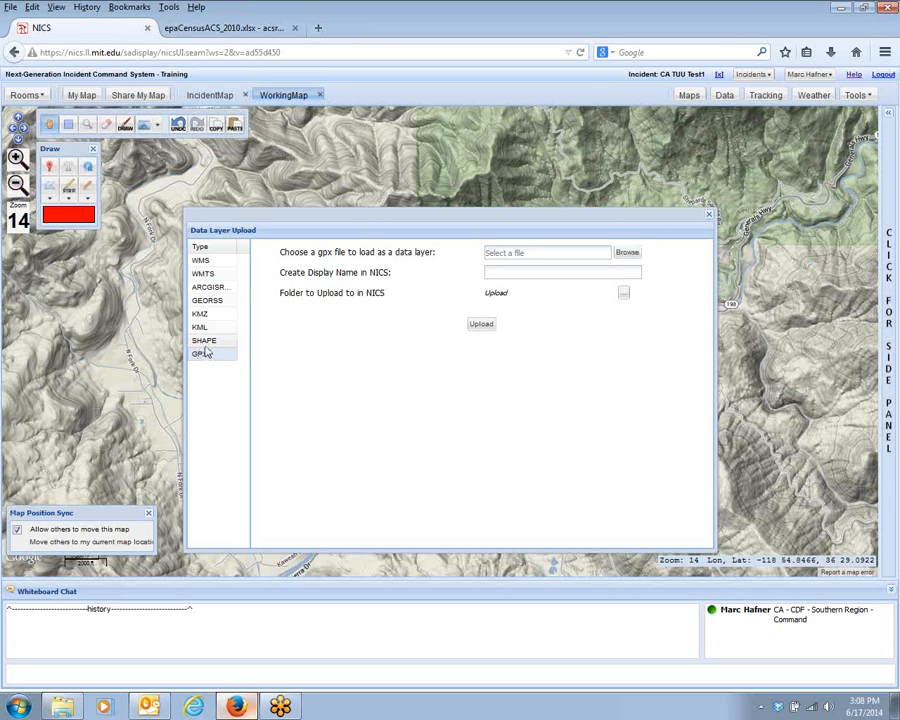
left_click(206, 342)
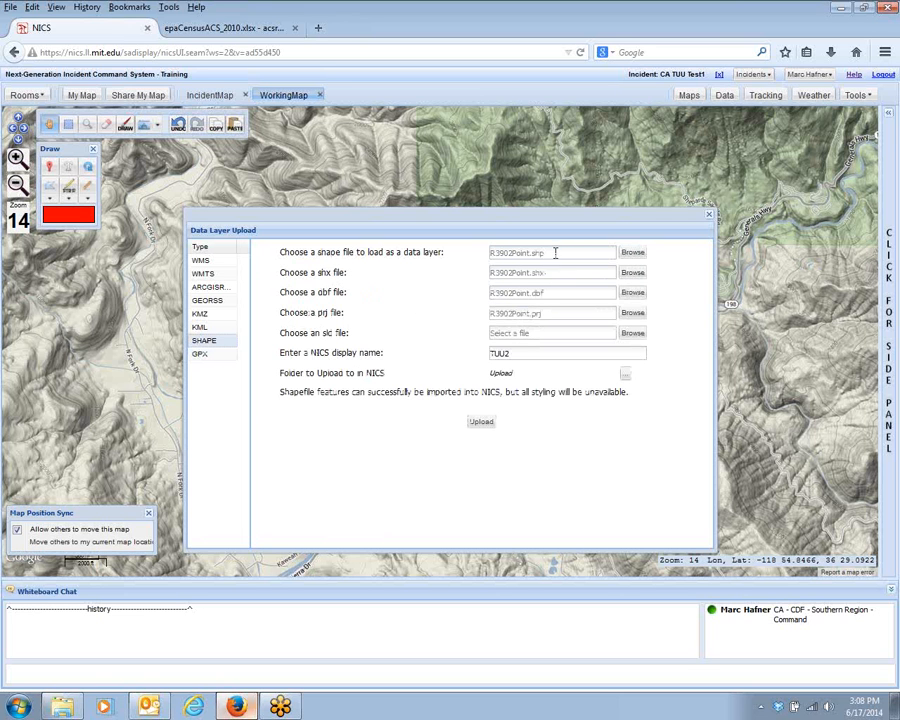
Choose R3902Line.shp from the R3902 folder in Downloads as the shape file for the data layer.
left_click(632, 254)
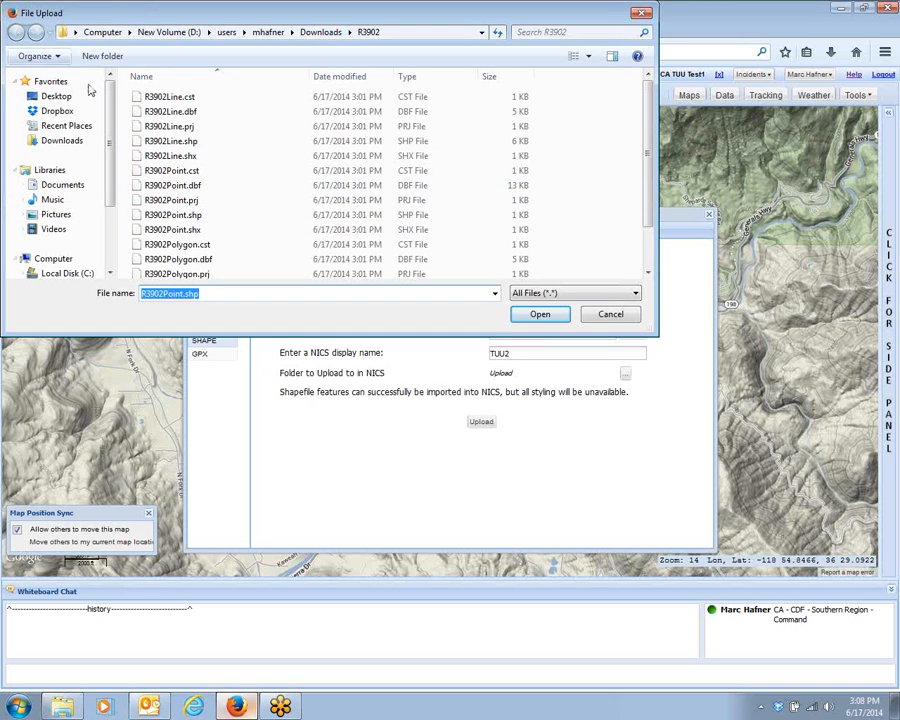
left_click(44, 143)
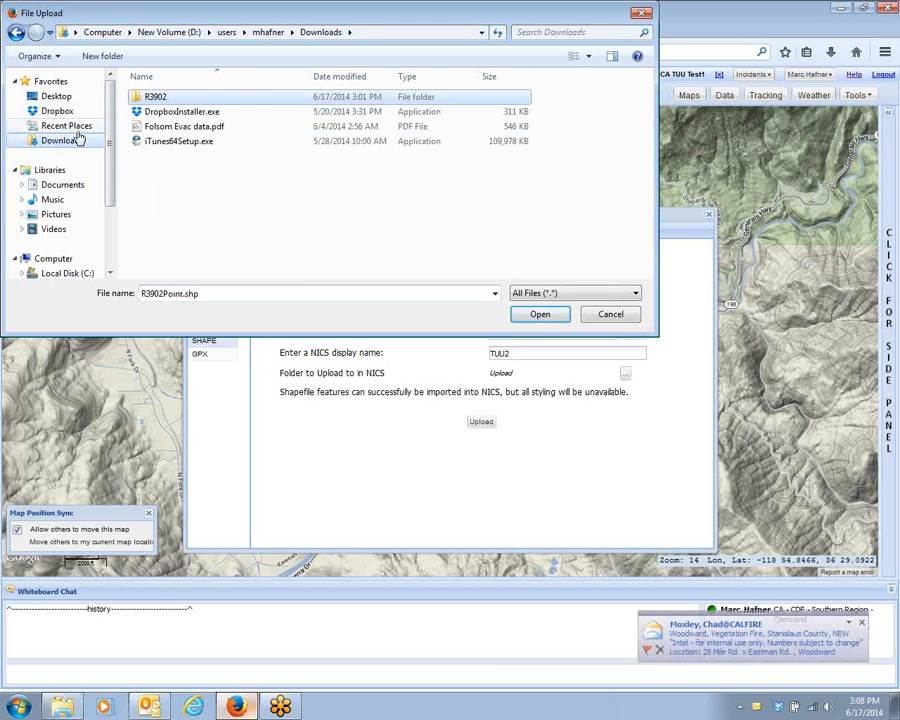
double_click(157, 98)
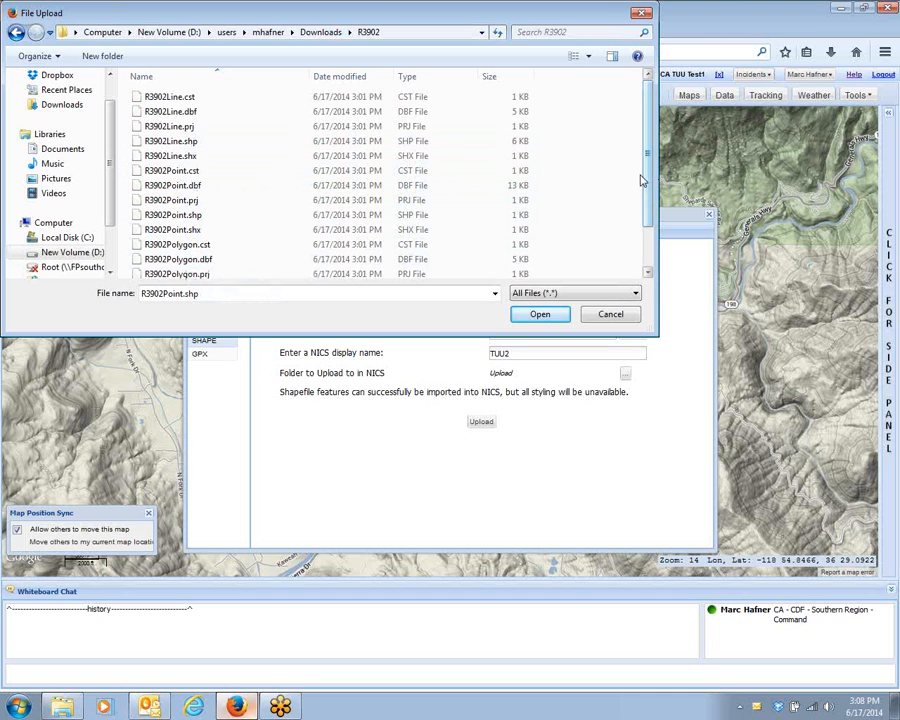
scroll(648, 179, "down", 1)
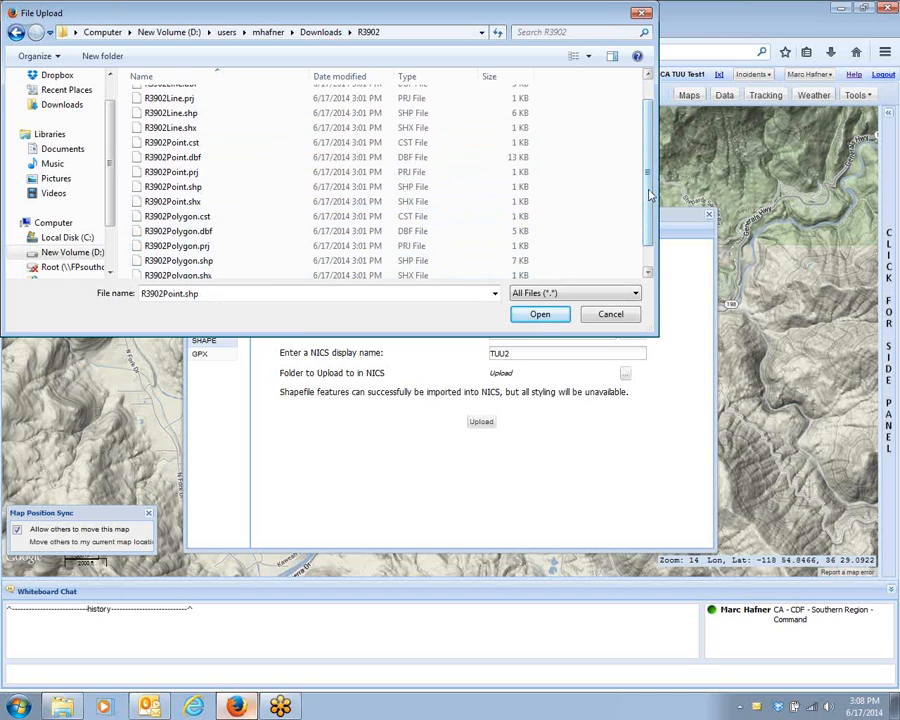
scroll(650, 140, "up", 1)
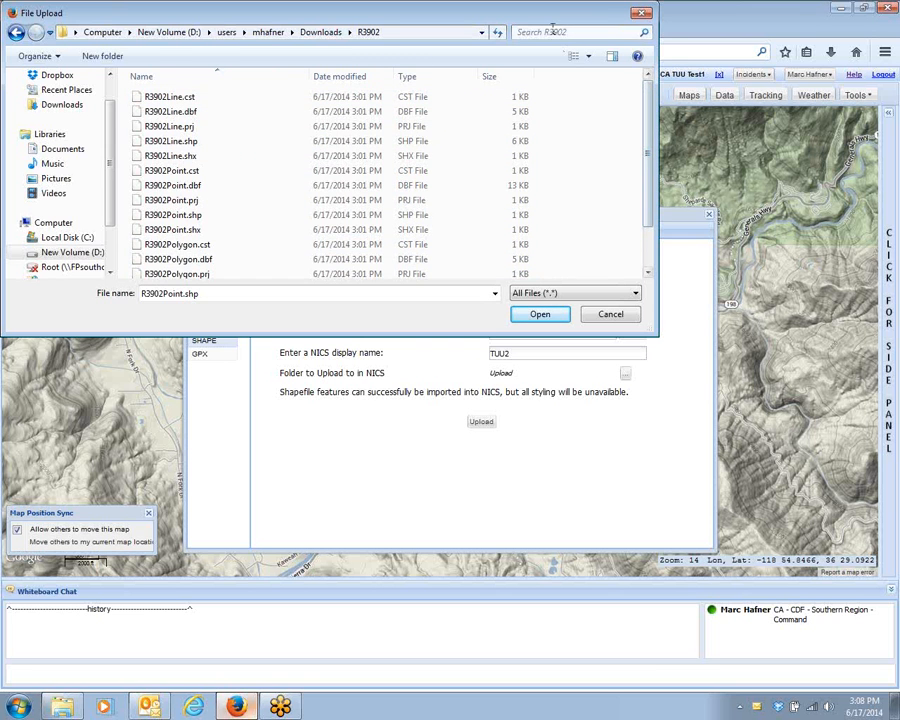
left_click_drag(568, 17, 143, 62)
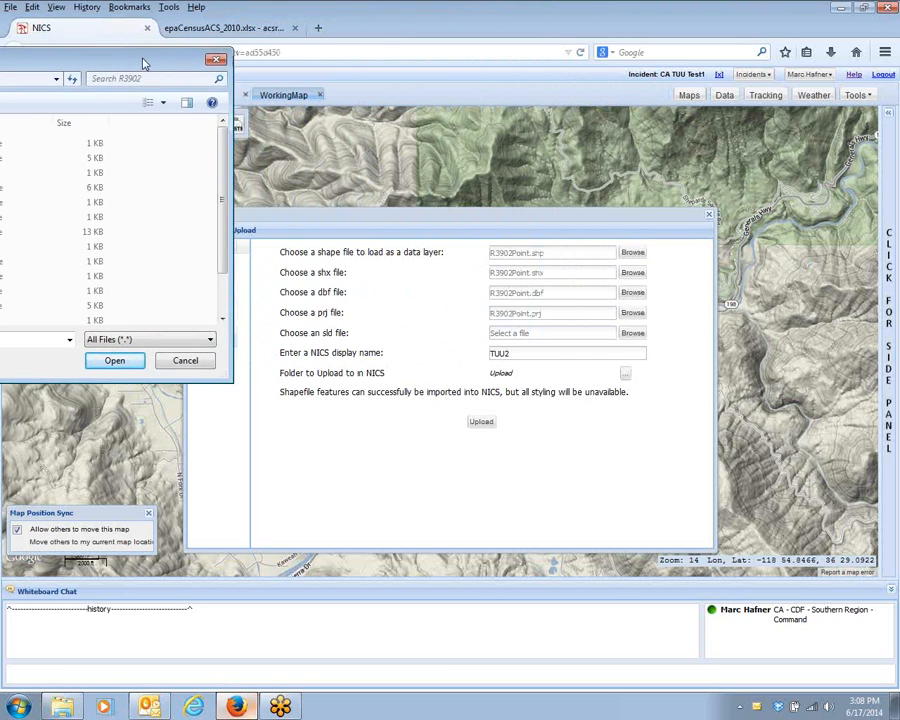
left_click(215, 60)
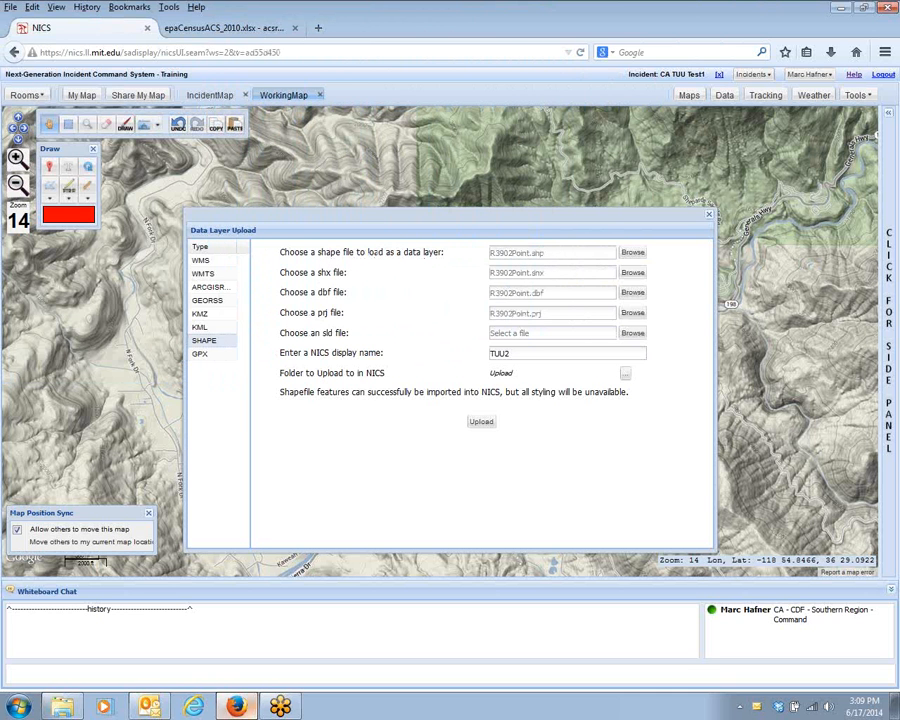
left_click_drag(0, 108, 600, 75)
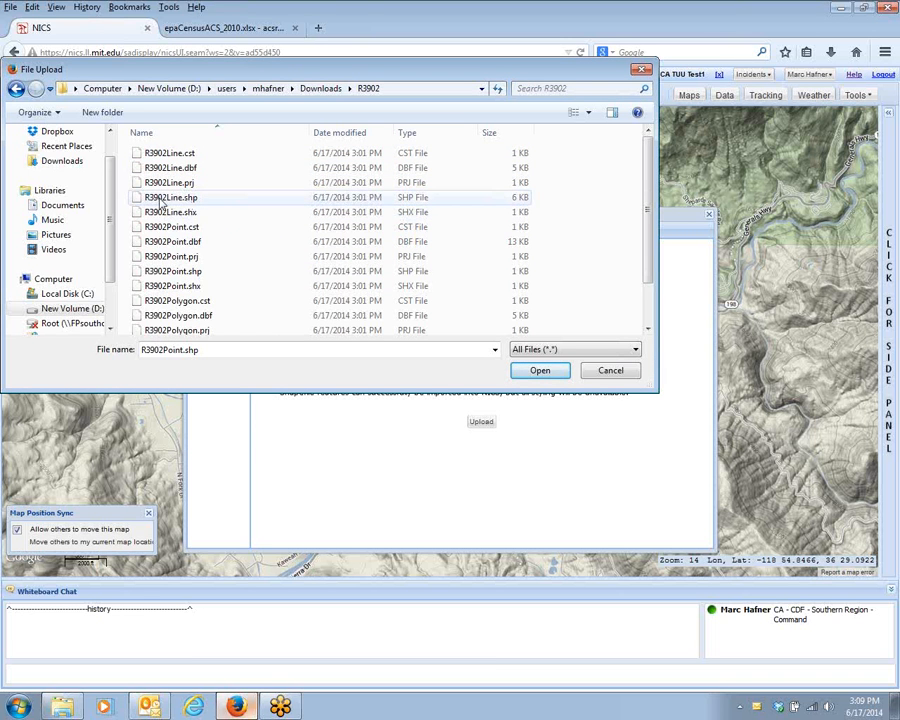
key("Return")
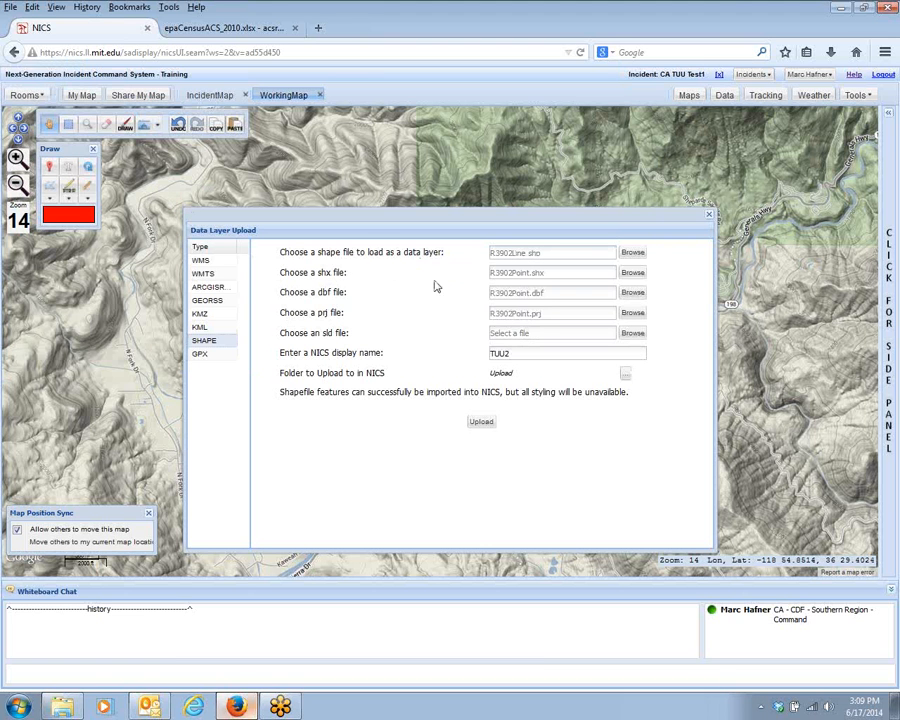
Choose R3902Line.shx, R3902Line.dbf and R3902Line.prj as the layer's matching shx, dbf and prj files.
left_click(633, 273)
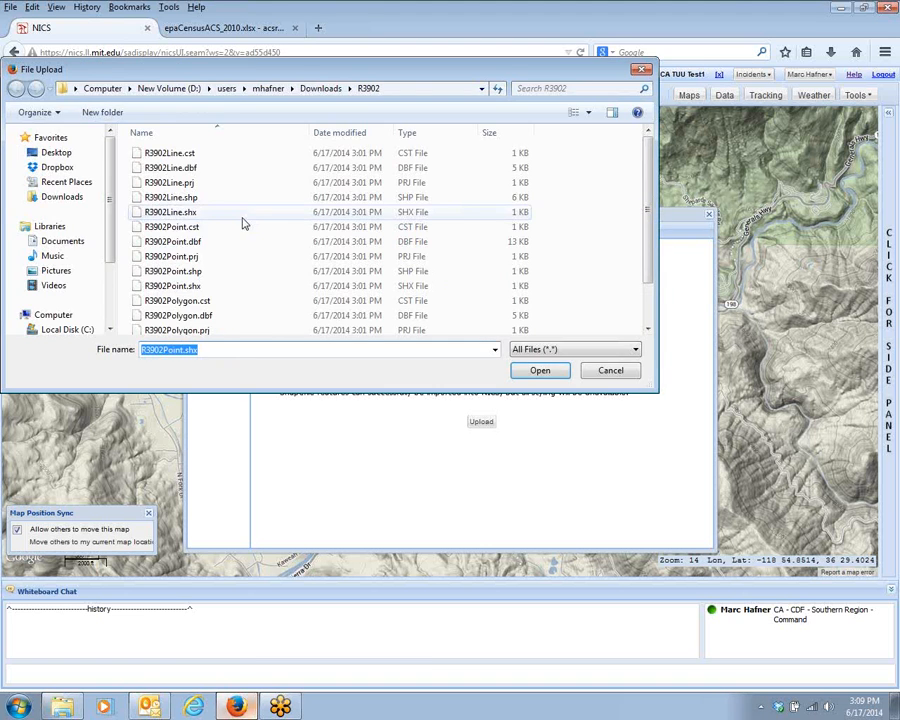
double_click(172, 212)
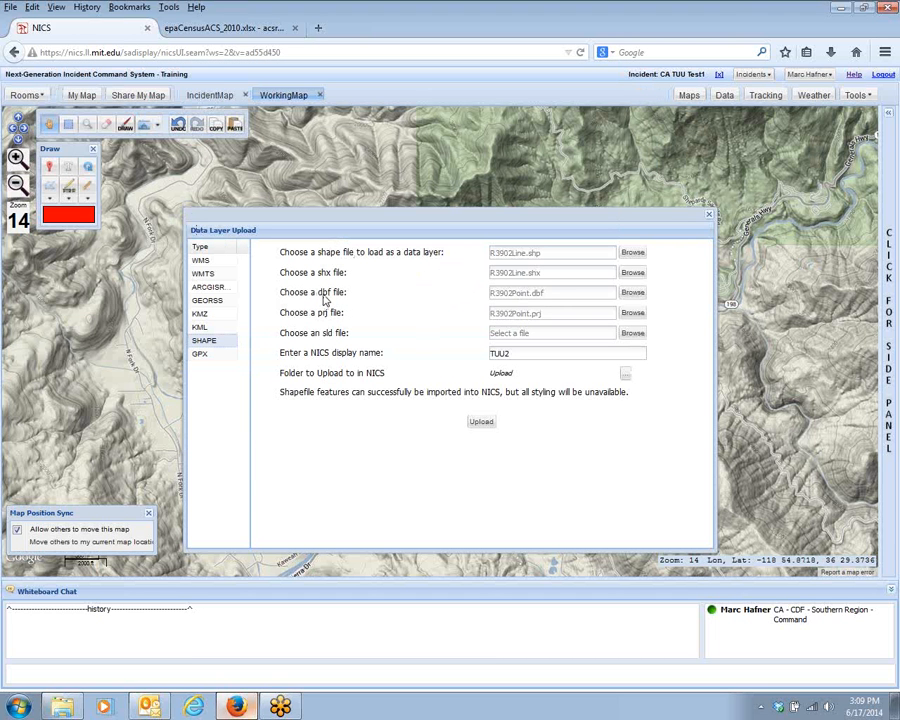
left_click(632, 293)
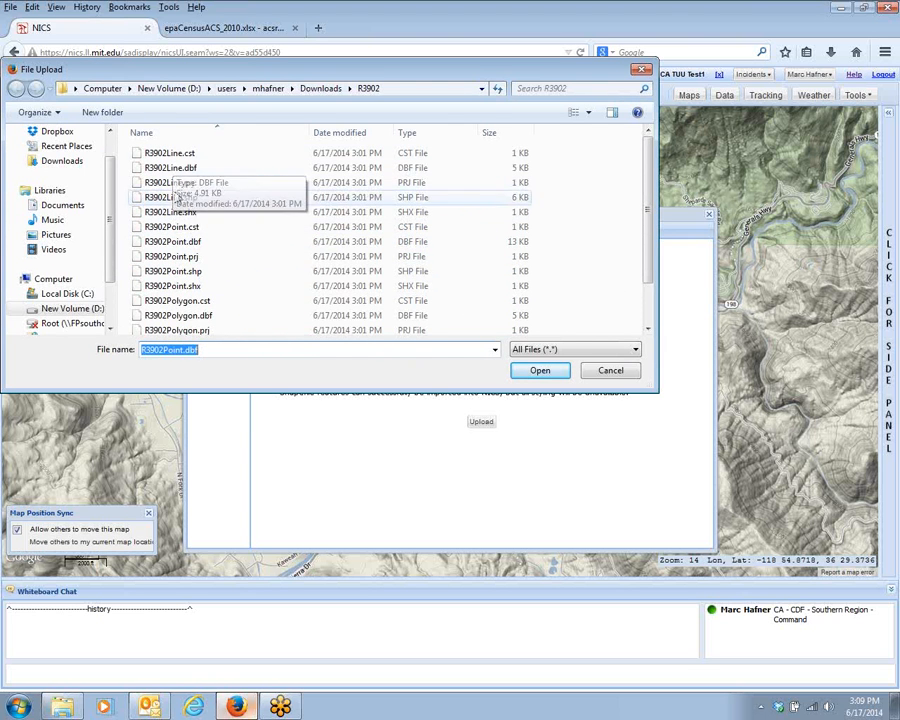
double_click(185, 170)
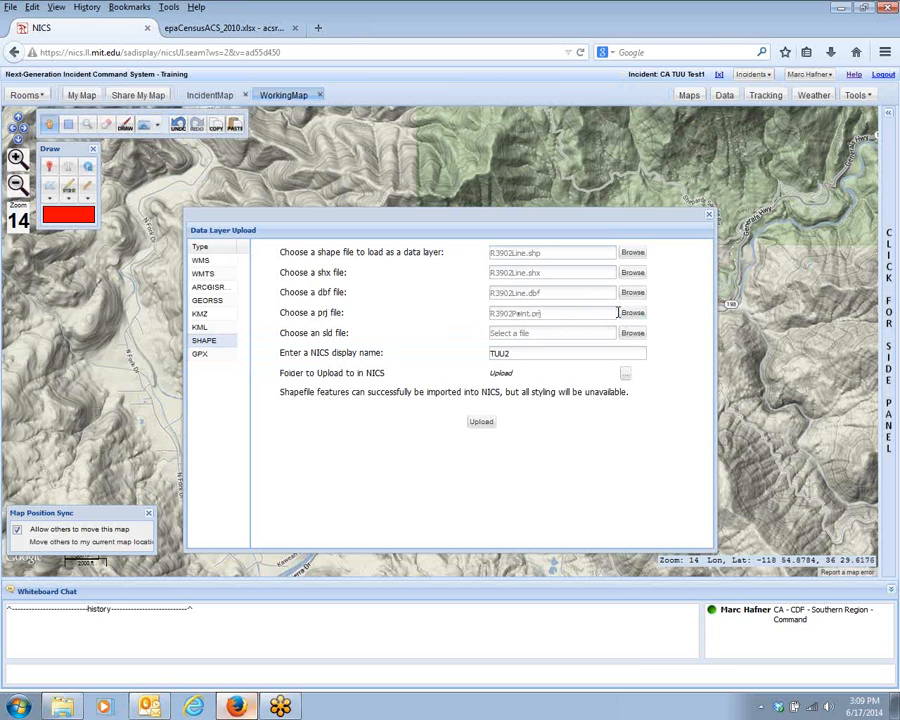
left_click(634, 312)
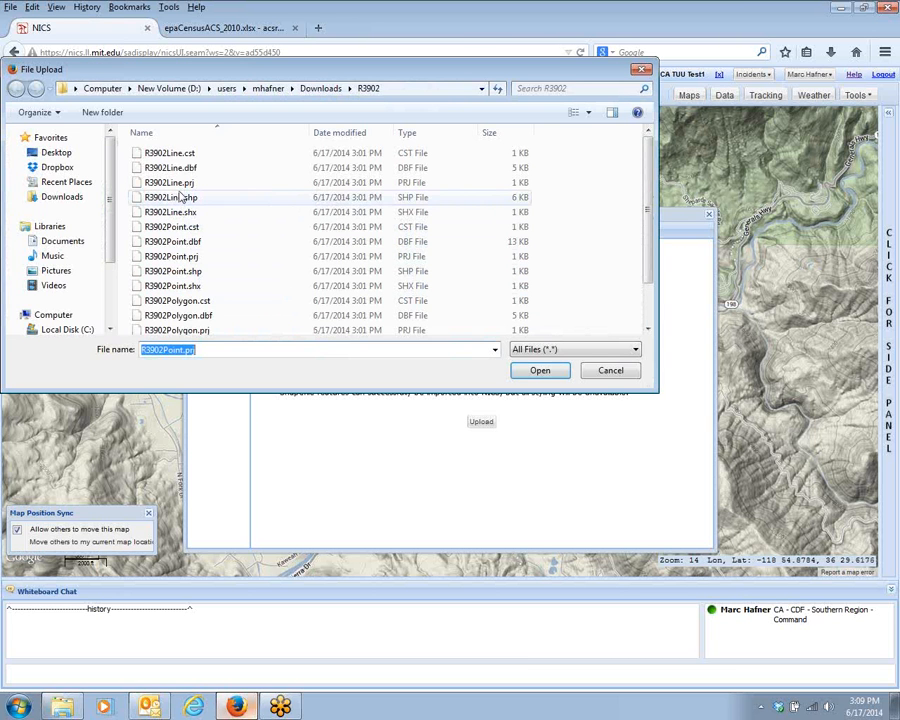
double_click(172, 183)
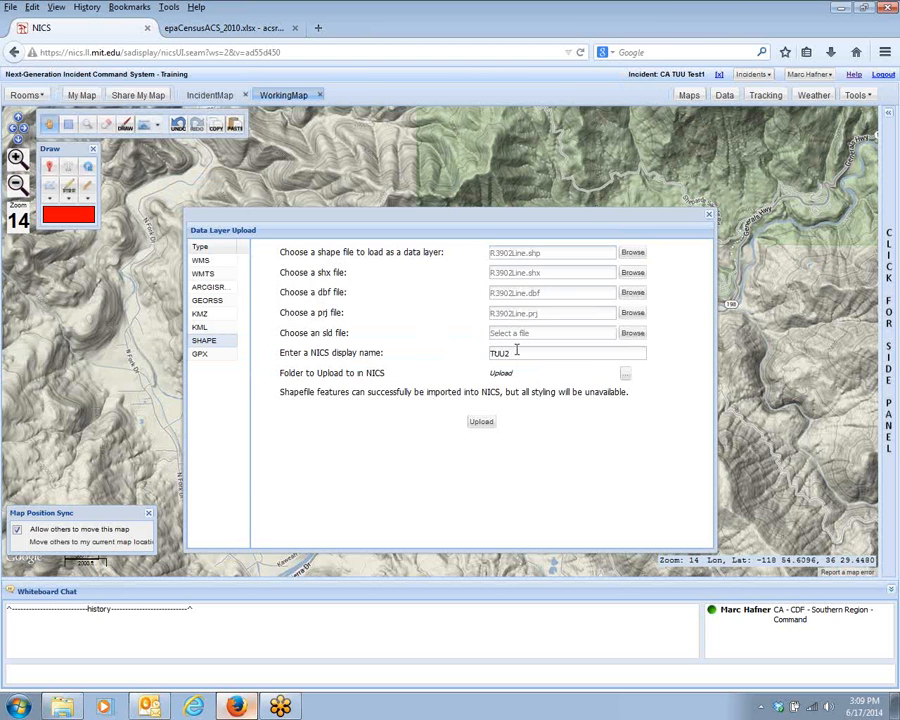
Set the NICS display name to "TUU line 6.17.14", upload the shapefile layer and close the upload window.
left_click_drag(514, 353, 476, 352)
type("T")
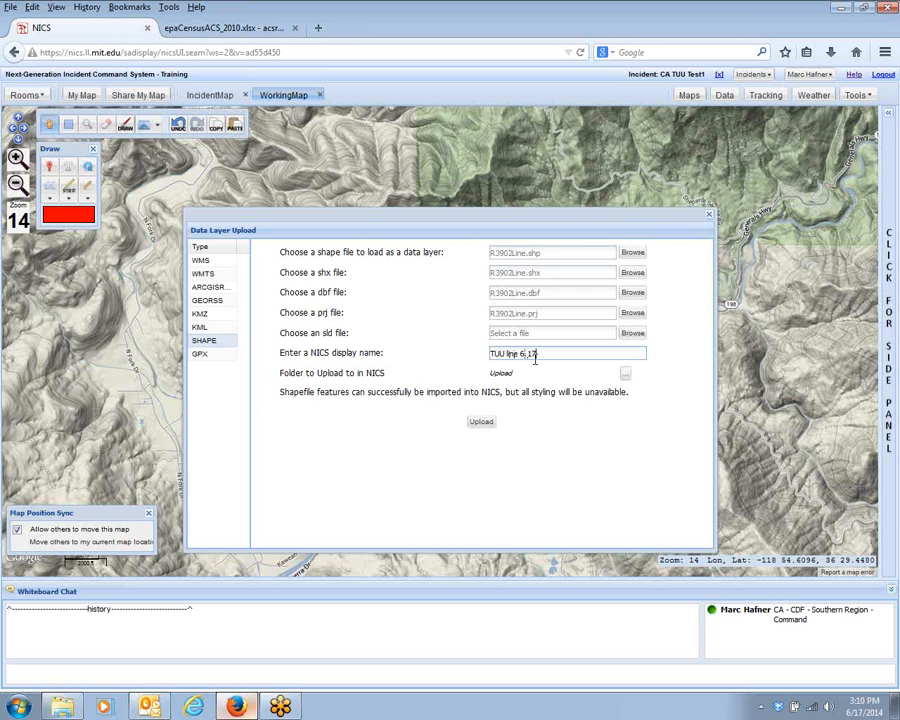
key("Return")
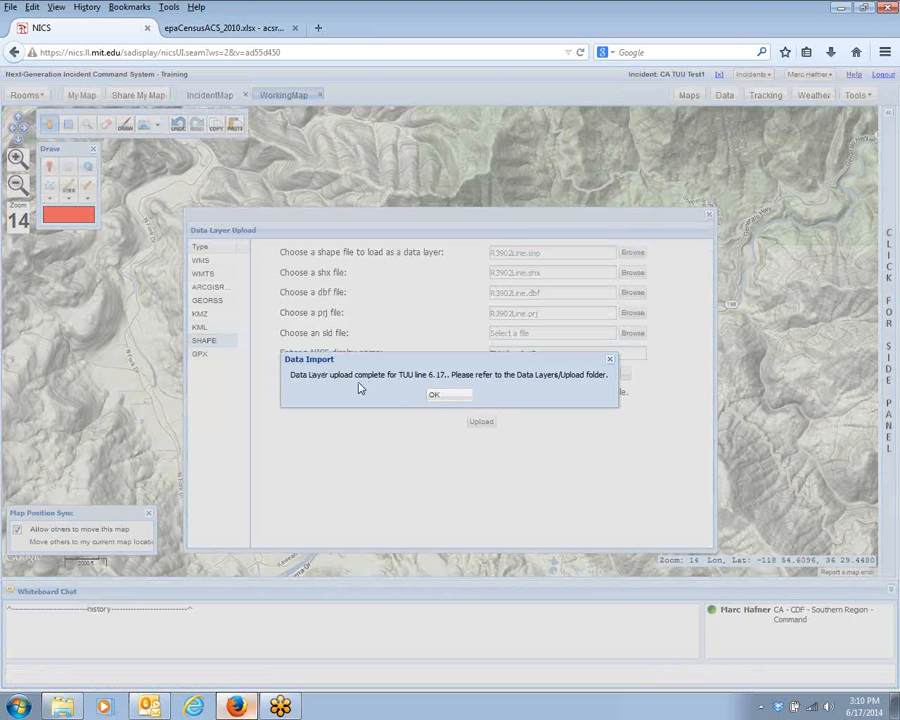
left_click(456, 396)
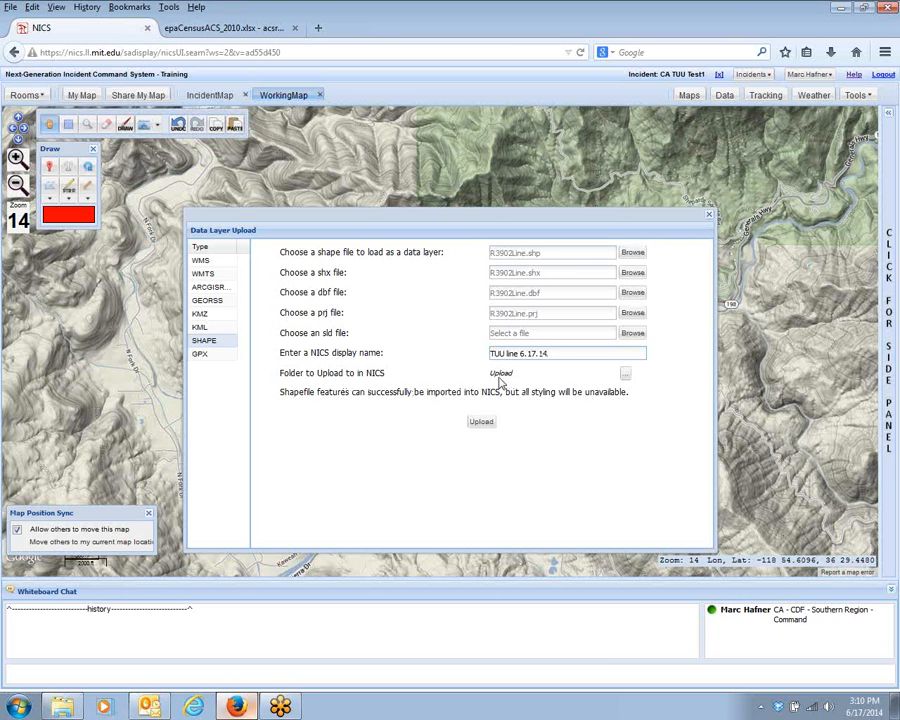
left_click(709, 215)
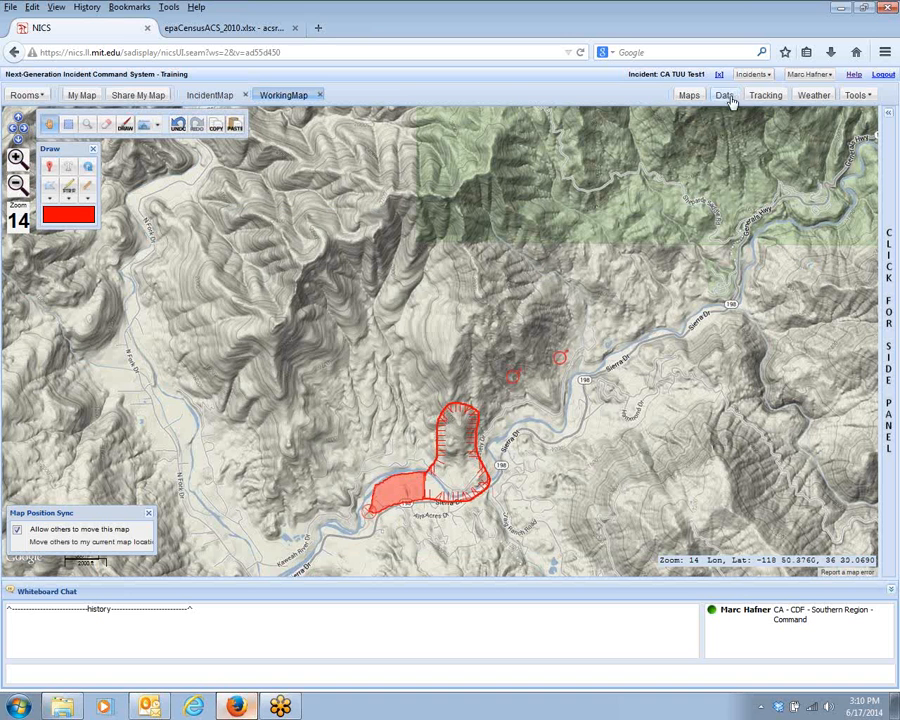
Turn on the uploaded TUU line 6.17. layer in the WorkingMap and in the IncidentMap.
left_click(725, 96)
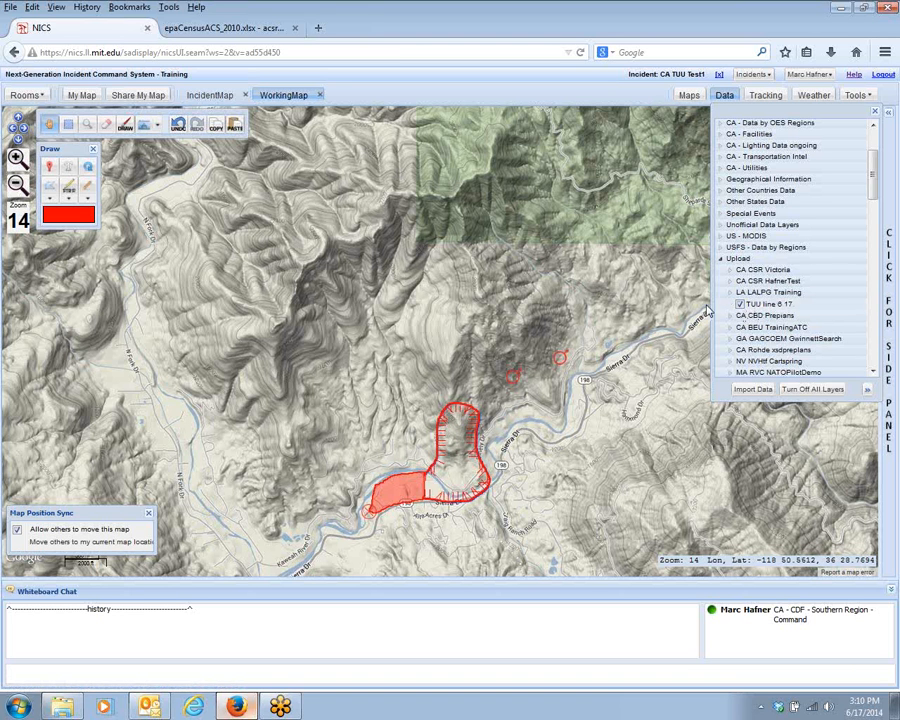
left_click(216, 97)
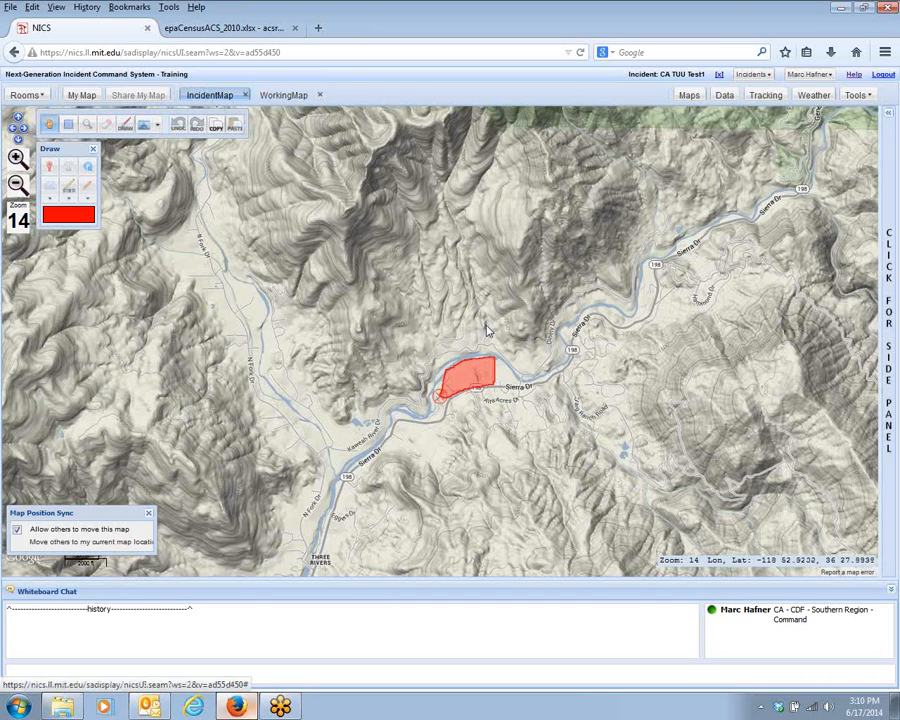
left_click(724, 95)
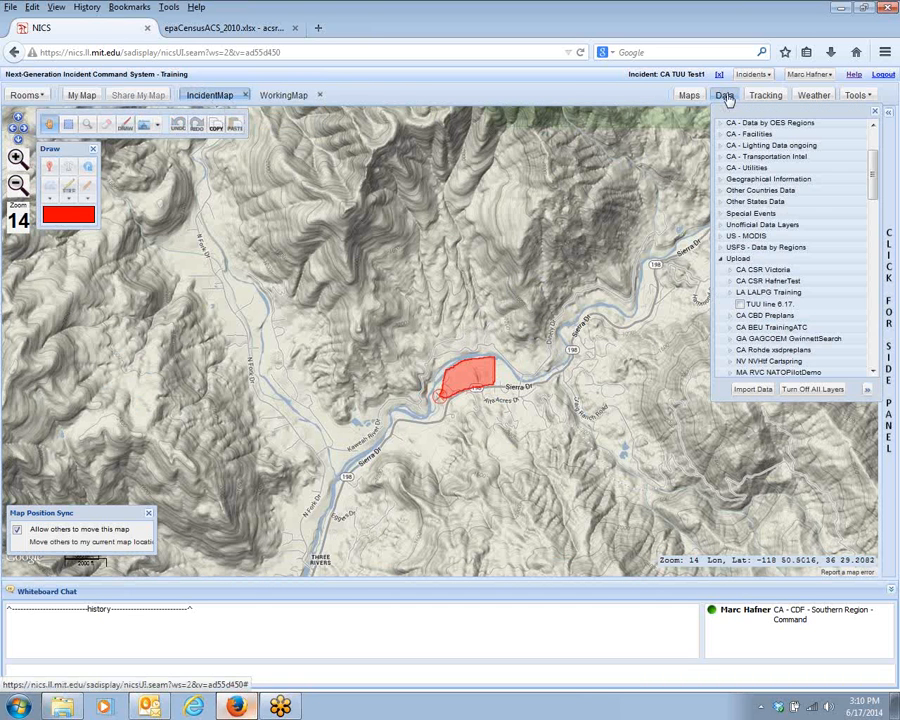
left_click(740, 304)
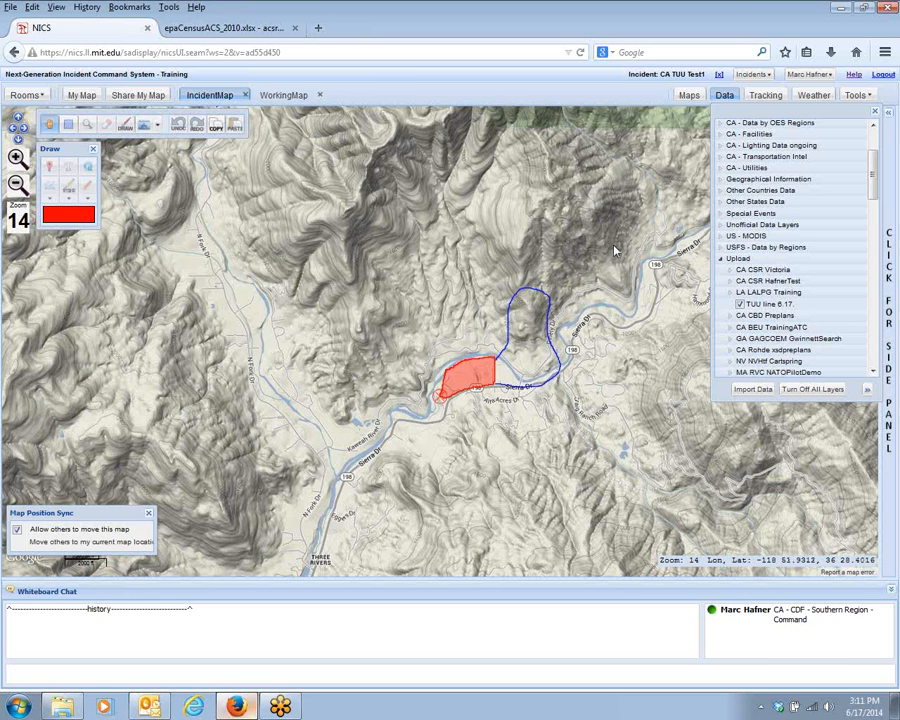
Start another data import and choose R3902Point.shp from the R3902 folder as the shape file for the data layer.
left_click(757, 390)
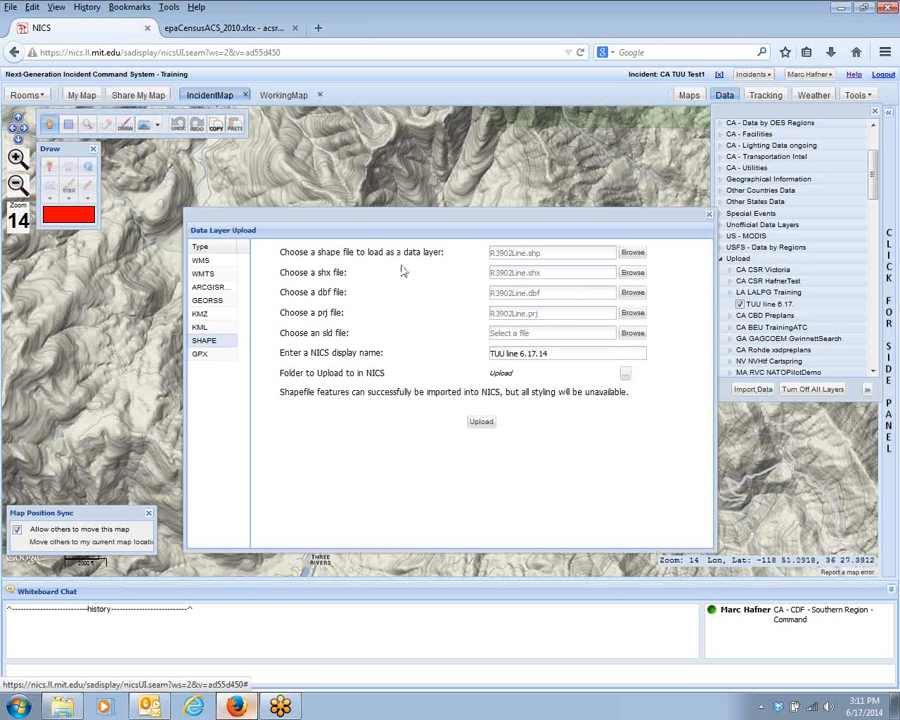
left_click(632, 253)
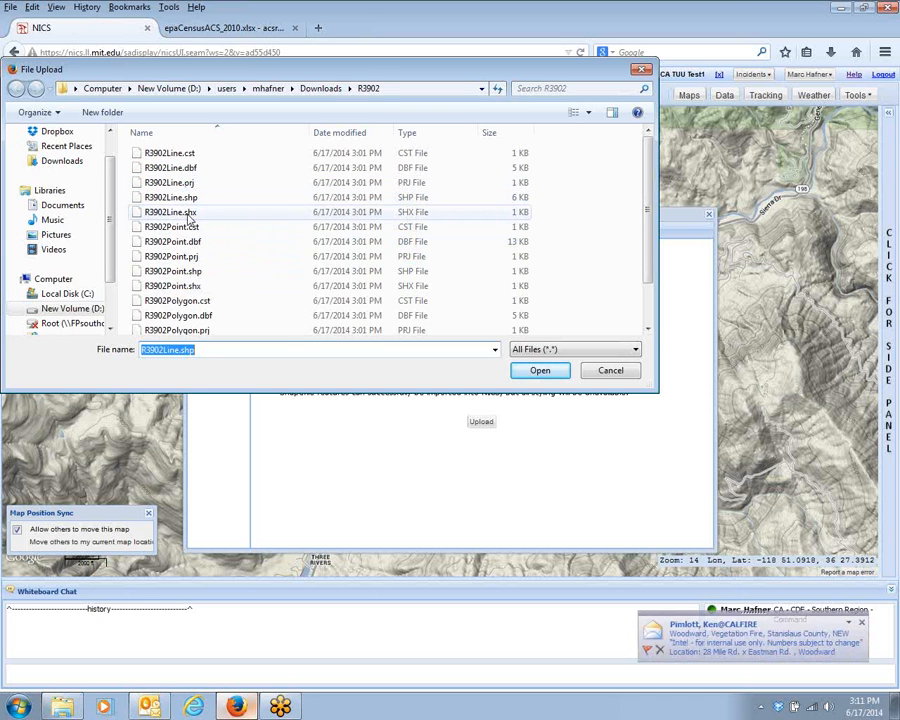
double_click(184, 200)
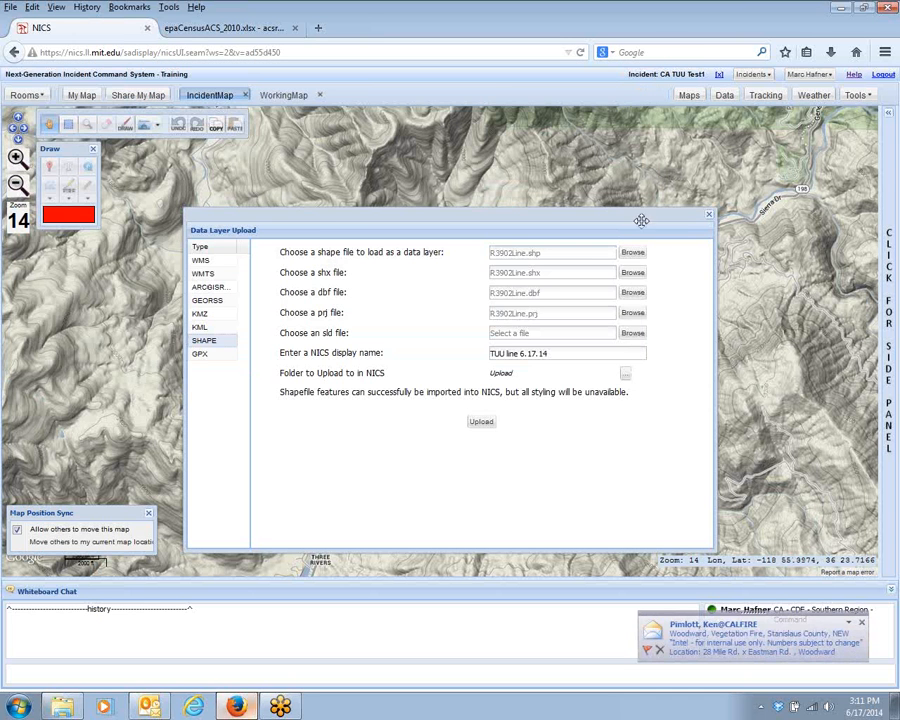
left_click(633, 253)
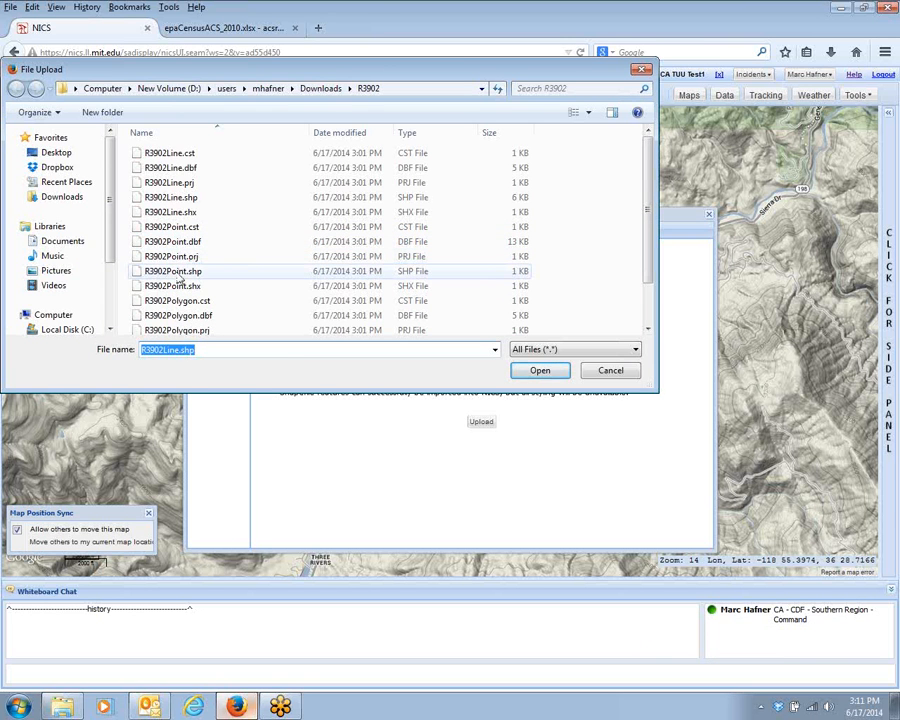
double_click(176, 271)
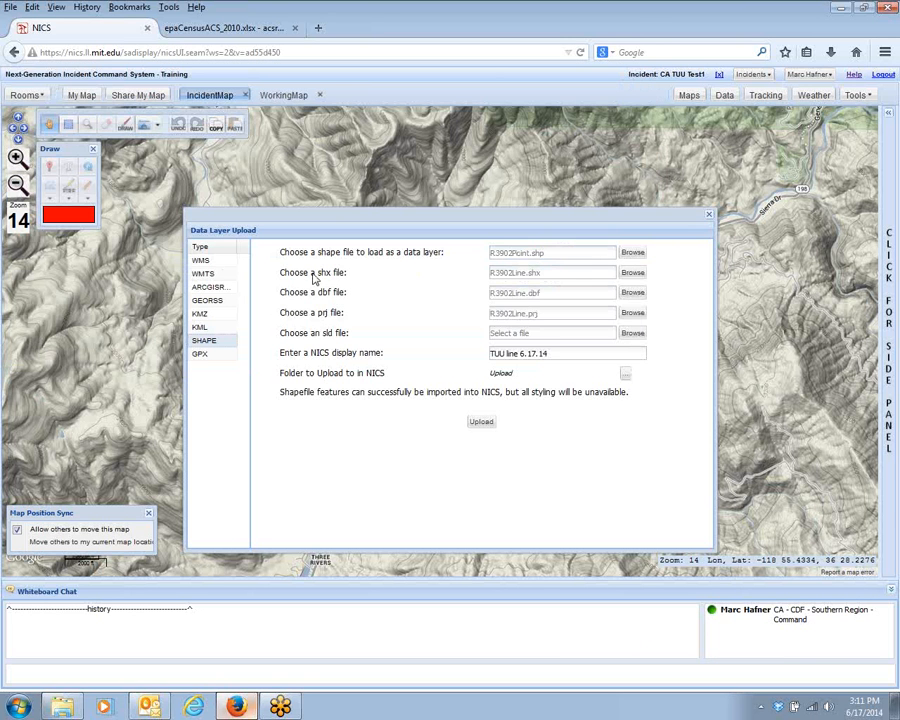
Choose R3902Point.shx, R3902Point.dbf and R3902Point.prj as the layer's matching shx, dbf and prj files.
left_click(632, 273)
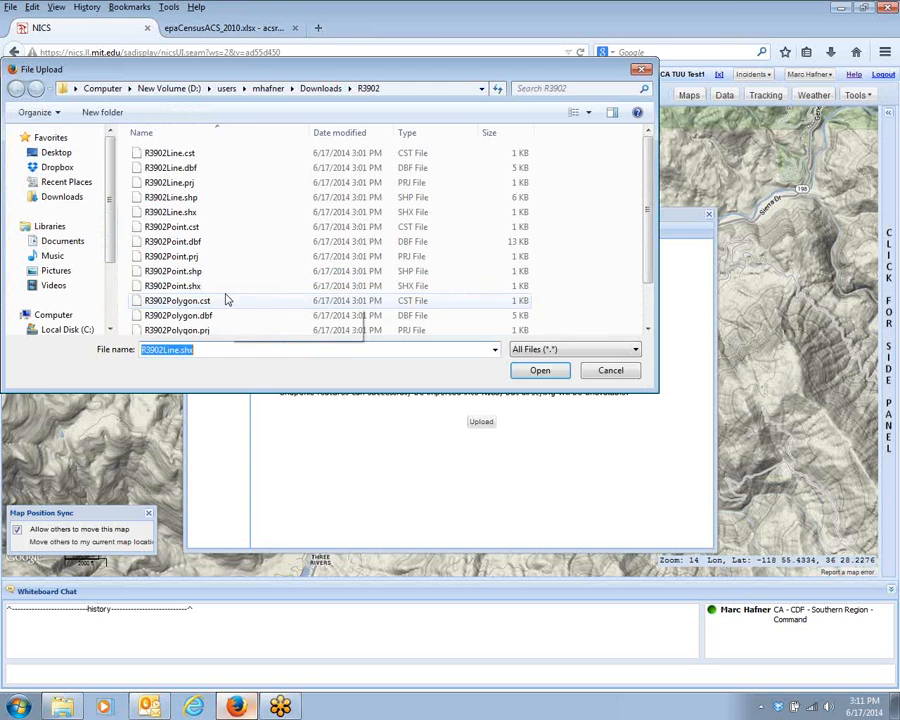
double_click(175, 285)
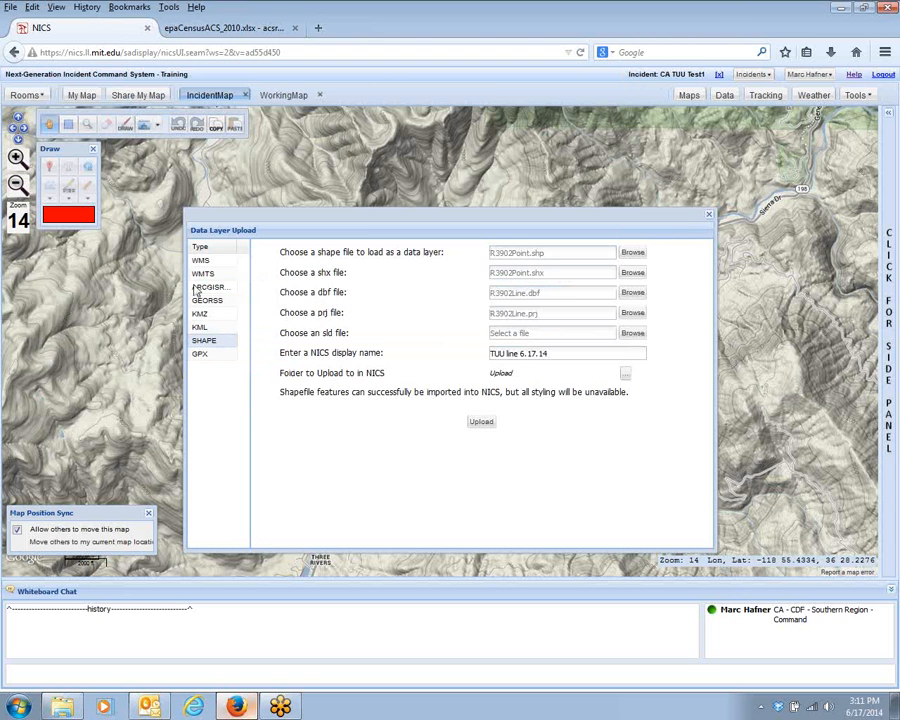
left_click(632, 294)
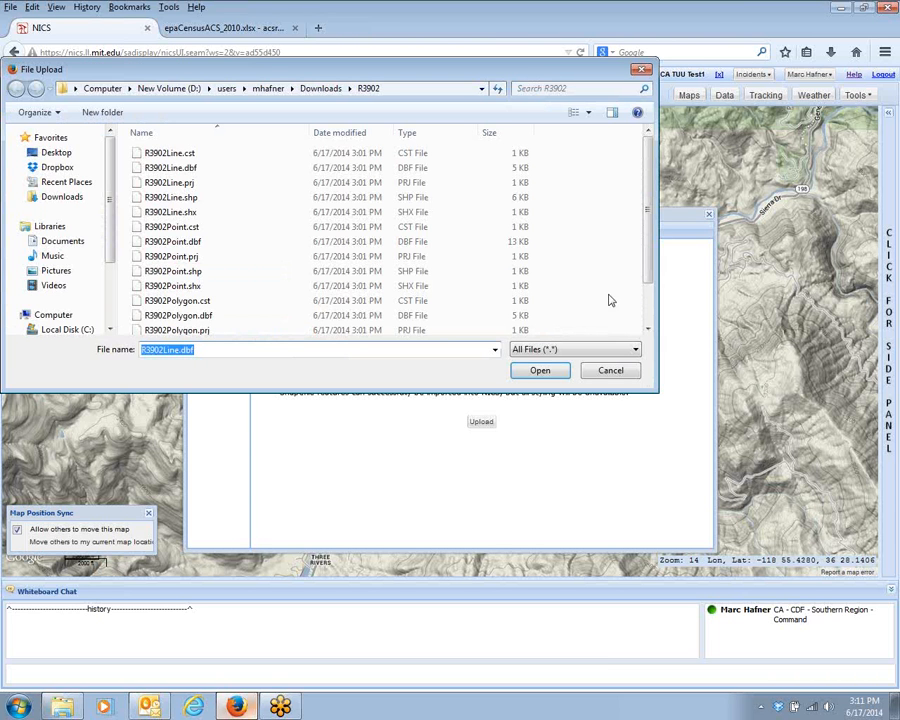
double_click(190, 254)
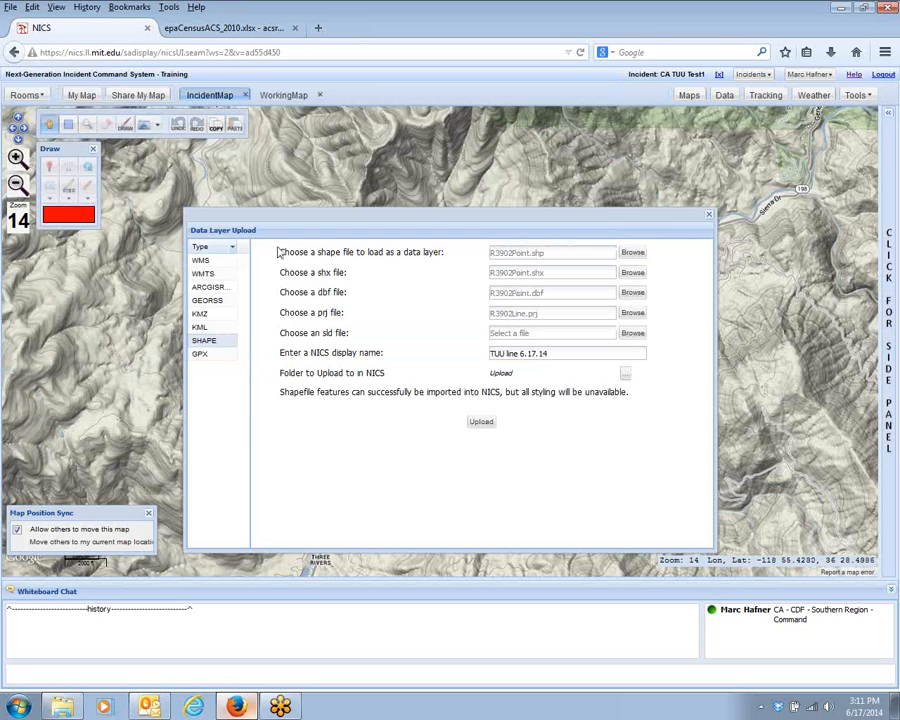
left_click(632, 314)
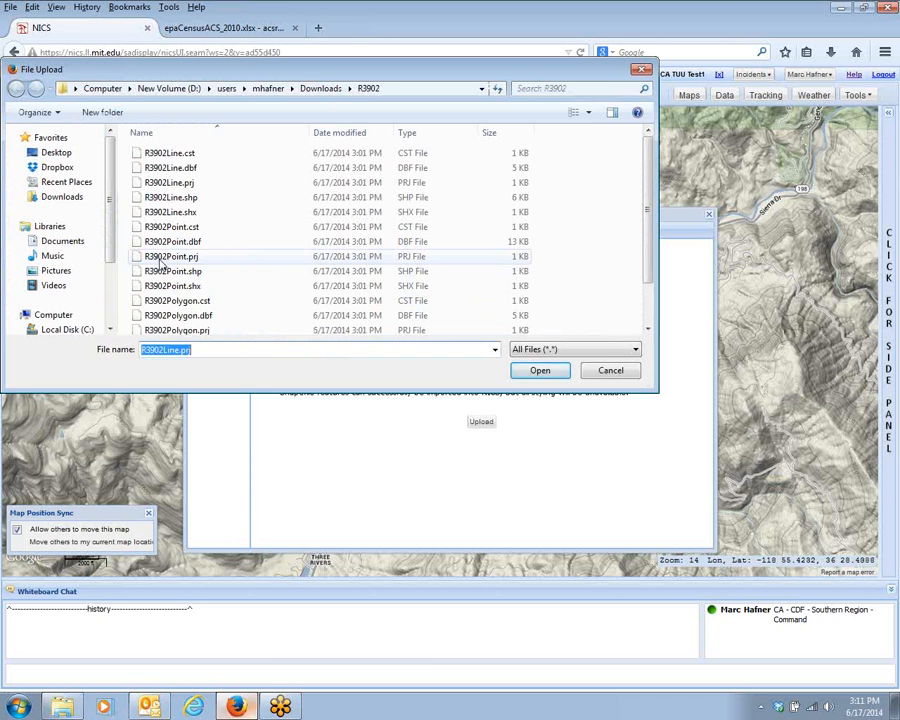
left_click(158, 259)
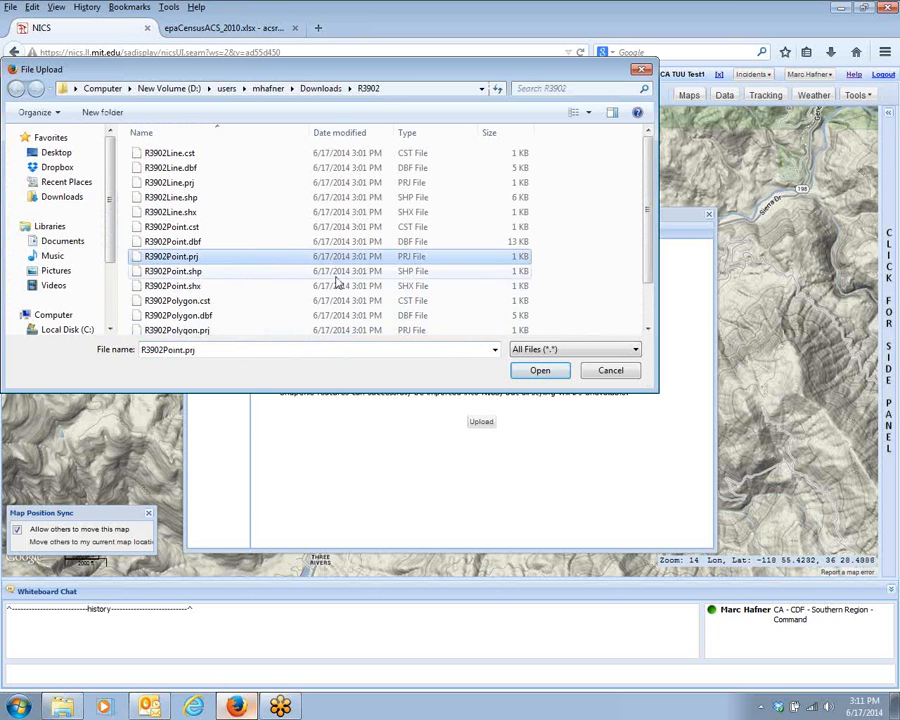
double_click(267, 256)
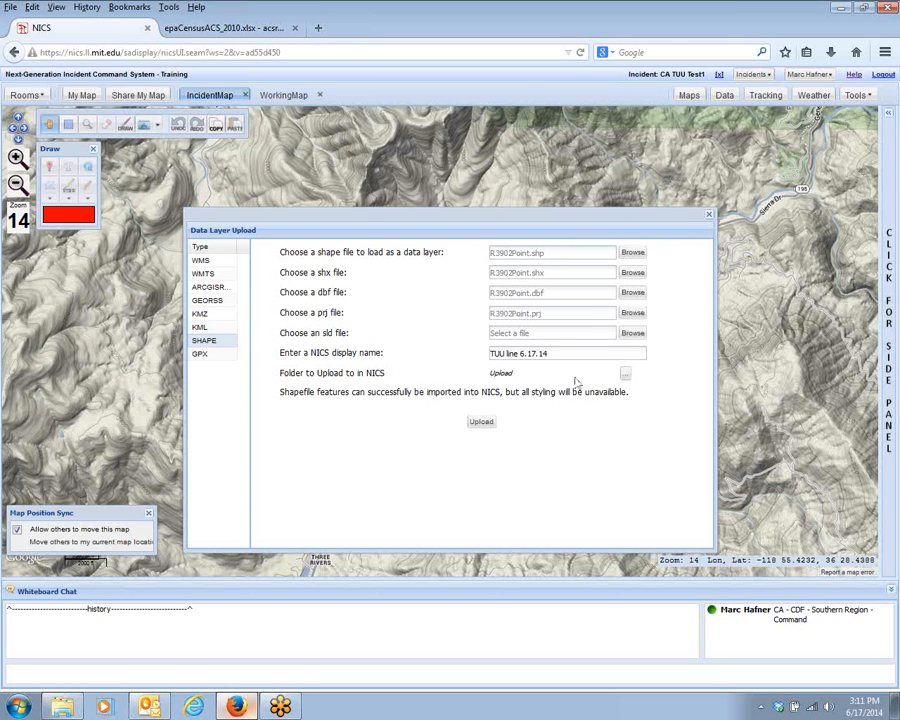
Set the NICS display name to "TUU point 6.17.14", upload the shapefile layer and close the upload window.
left_click(517, 353)
key("BackSpace")
type("point")
left_click(483, 424)
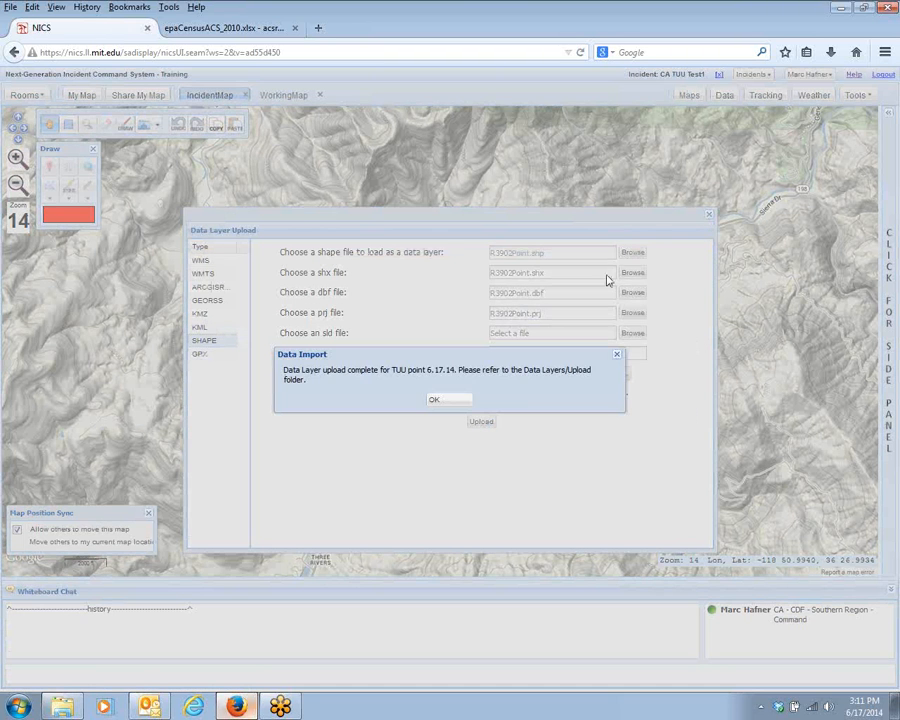
left_click(451, 401)
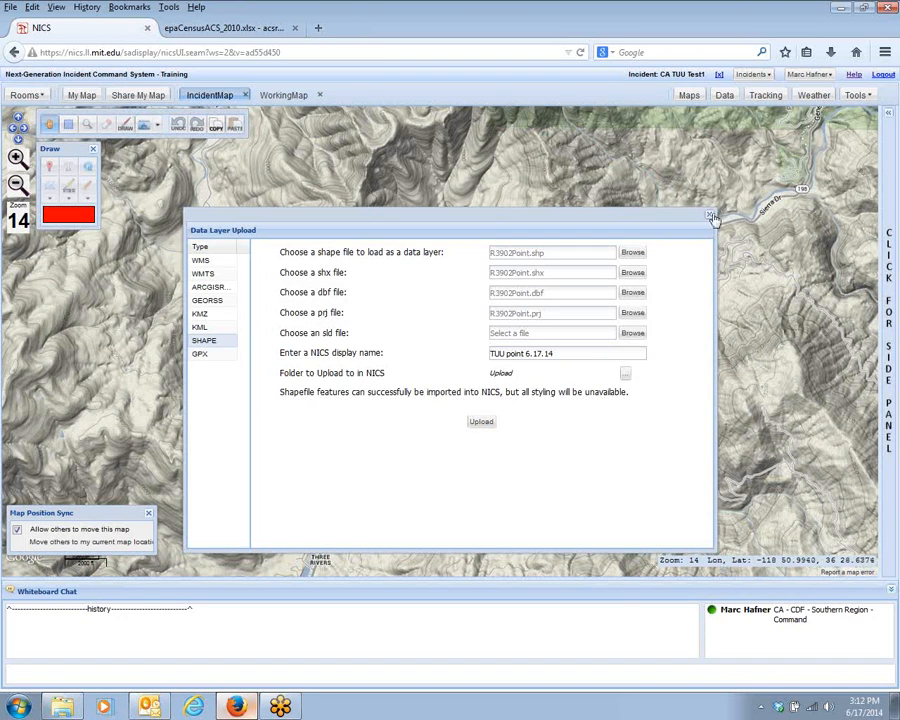
left_click(710, 216)
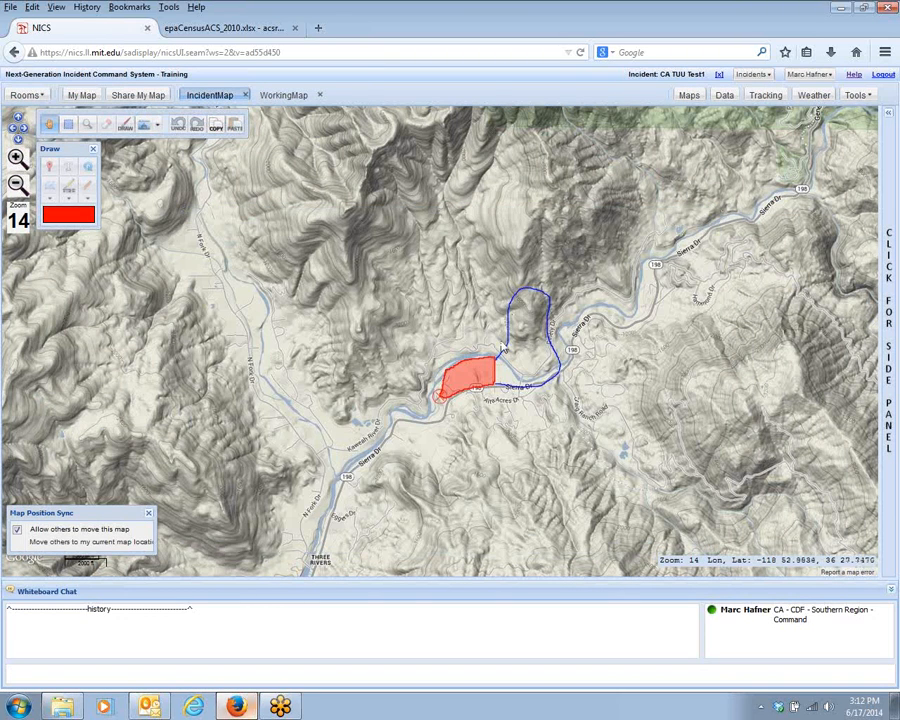
Turn on the uploaded TUU point 6.17.14 layer from the Upload folder in the IncidentMap.
left_click(727, 96)
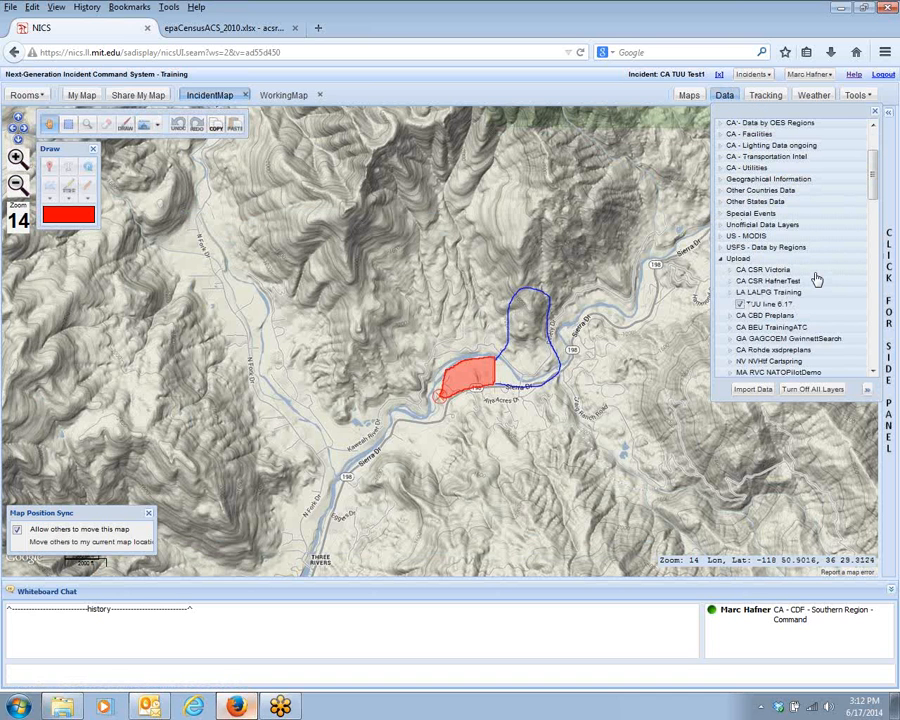
scroll(816, 281, "down", 1)
scroll(816, 282, "down", 3)
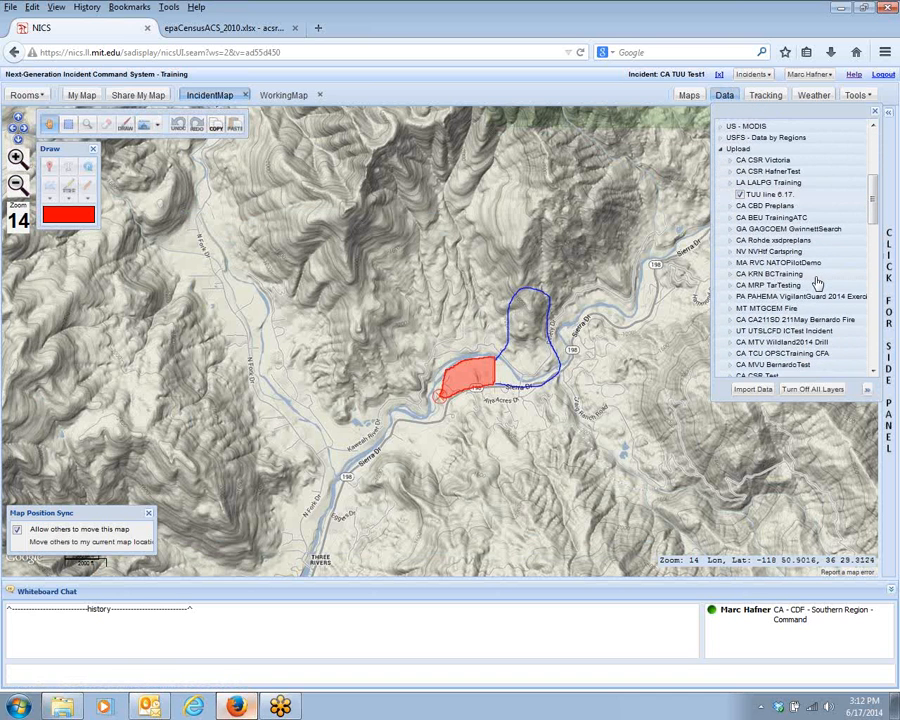
scroll(816, 283, "up", 3)
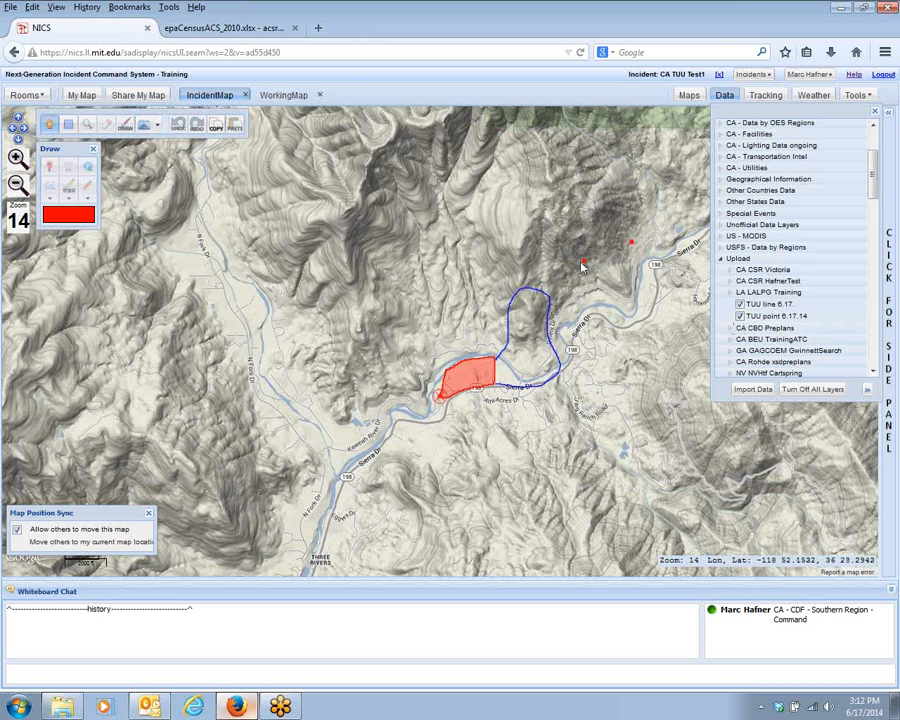
Inspect the fire perimeter and points in the WorkingMap at zoom 15 and turn off the TUU line 6.17. layer there.
left_click(287, 96)
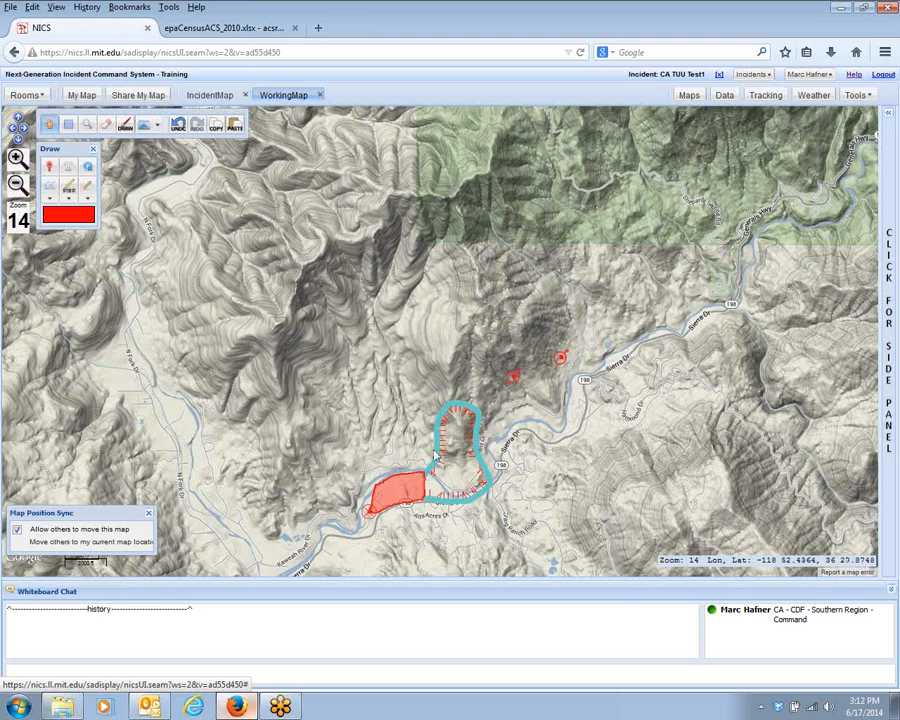
left_click(17, 158)
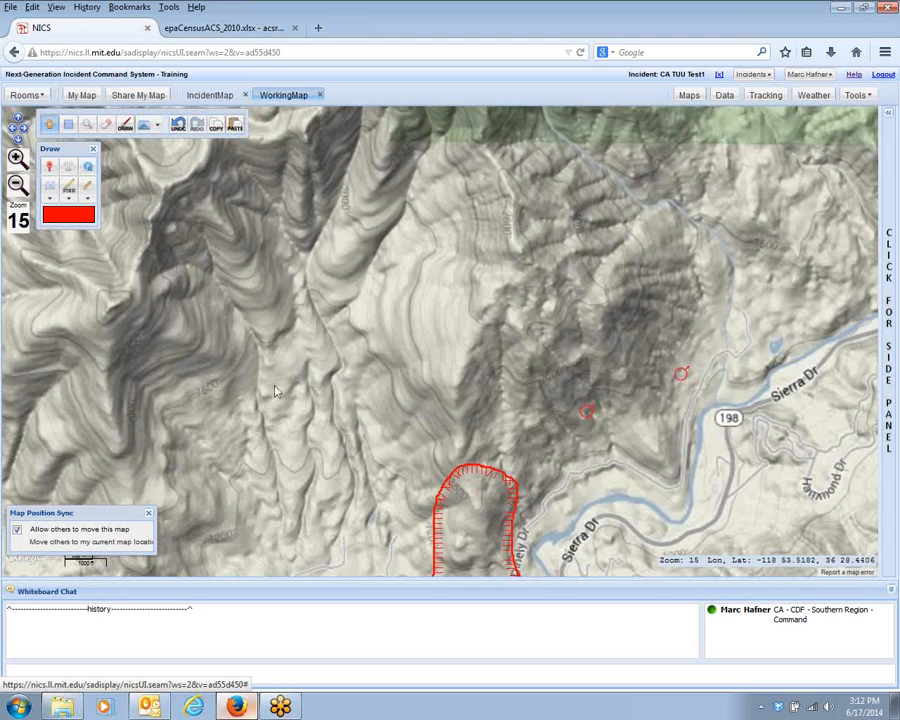
left_click_drag(290, 411, 366, 220)
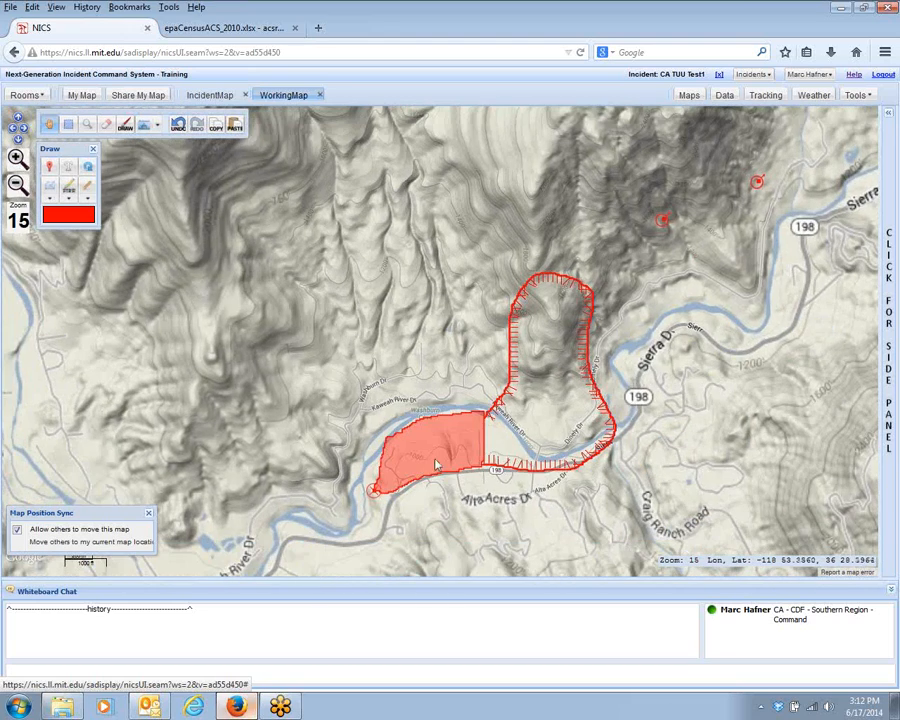
left_click(724, 95)
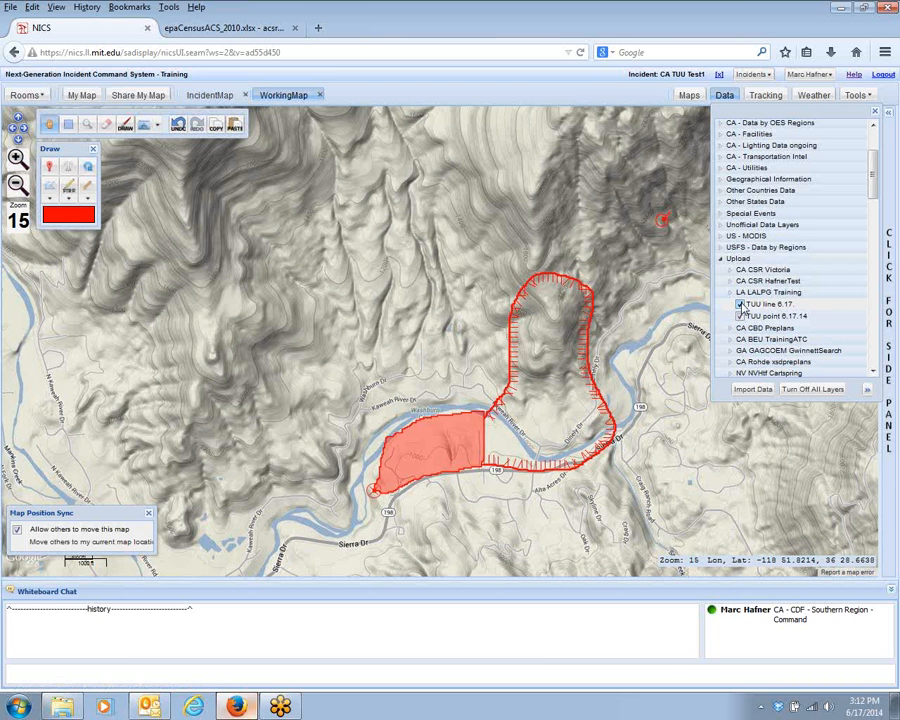
left_click(528, 96)
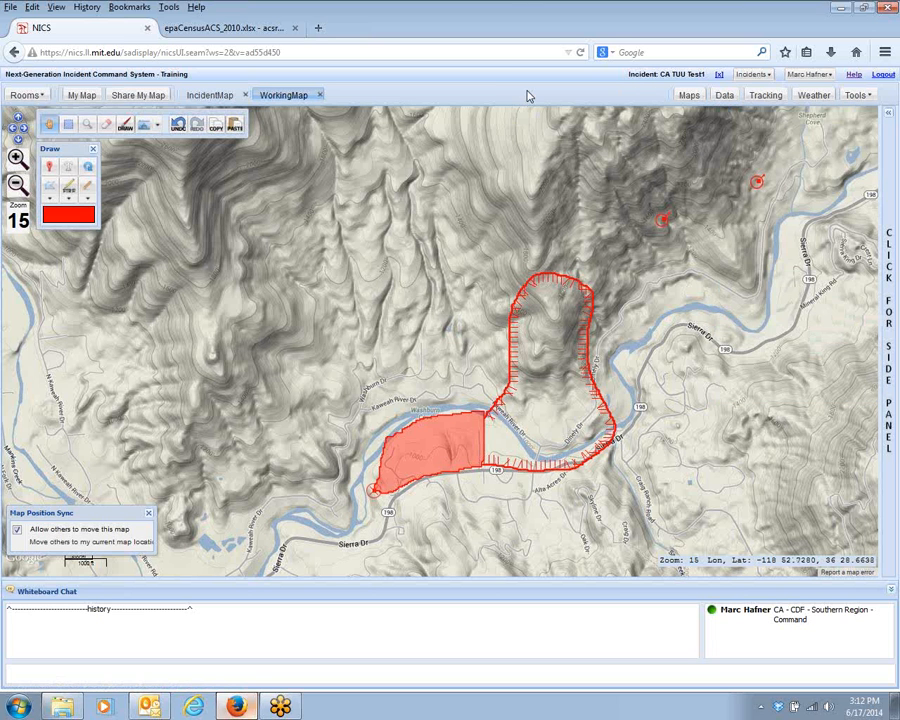
Open the data layer upload form for importing another shapefile.
left_click(729, 96)
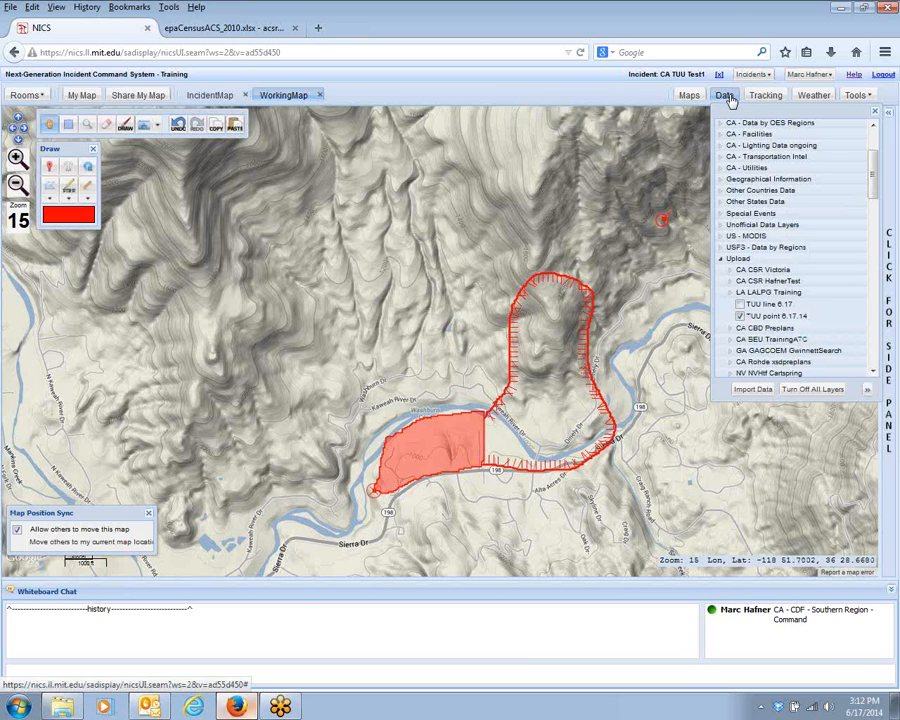
left_click(765, 394)
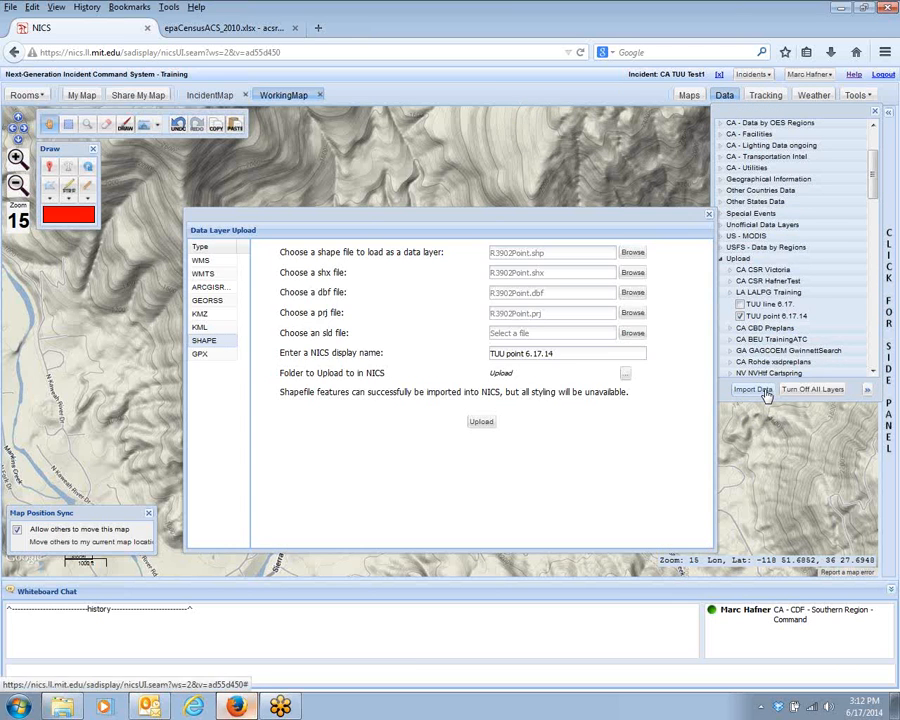